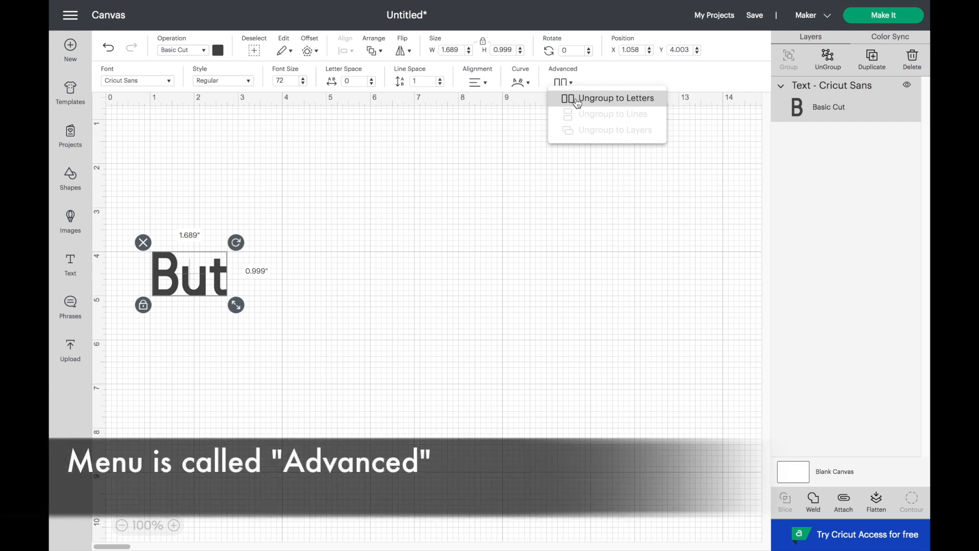
Ungroup the text "But" into individual letters and spread the u and t apart beside the B
click(577, 102)
drag(219, 283, 288, 286)
drag(203, 281, 235, 281)
click(234, 311)
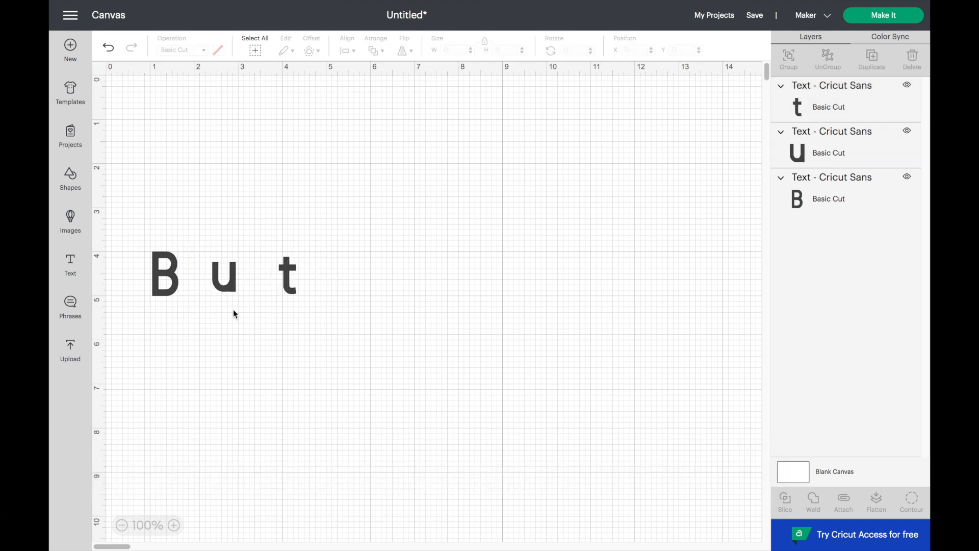
Create an offset of the letter B at a distance of 0.2 in with square corners
click(175, 271)
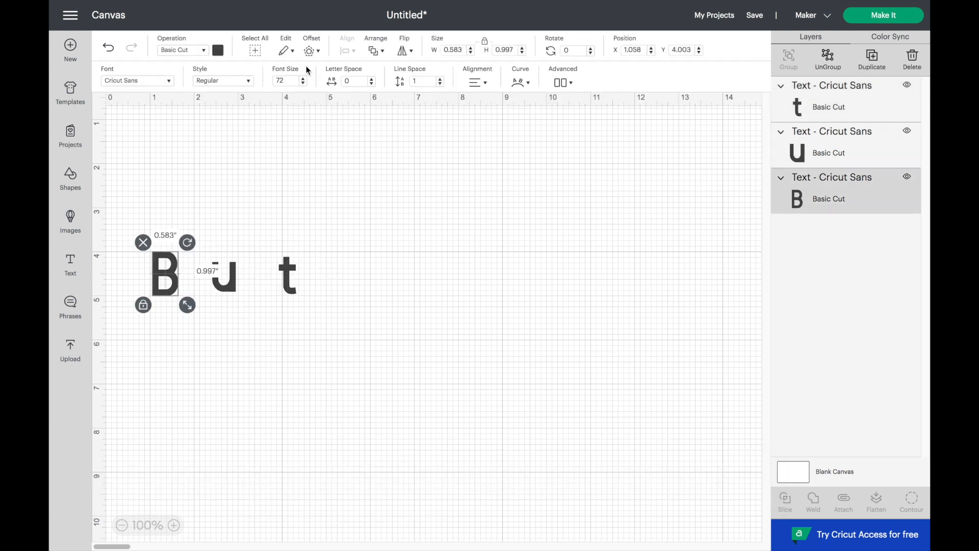
click(318, 53)
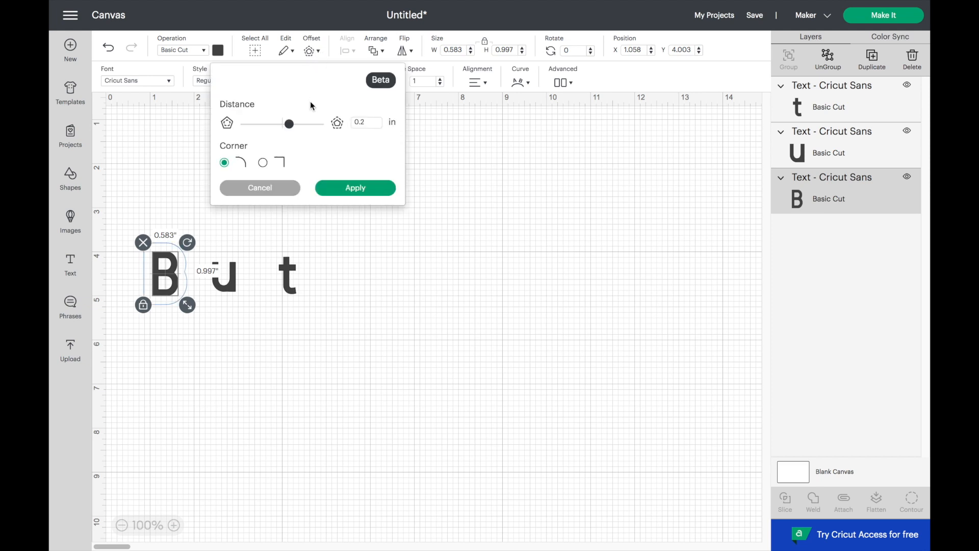
click(263, 163)
click(367, 190)
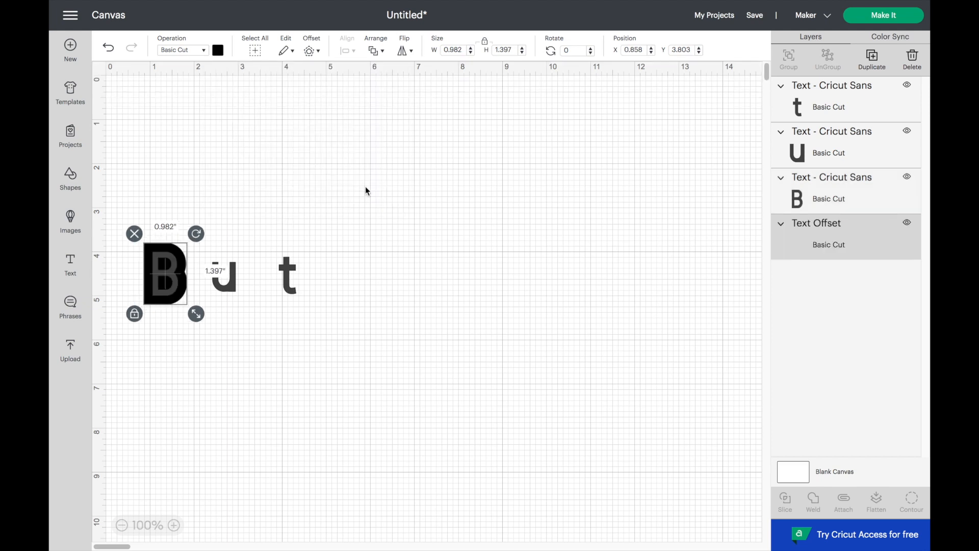
click(301, 225)
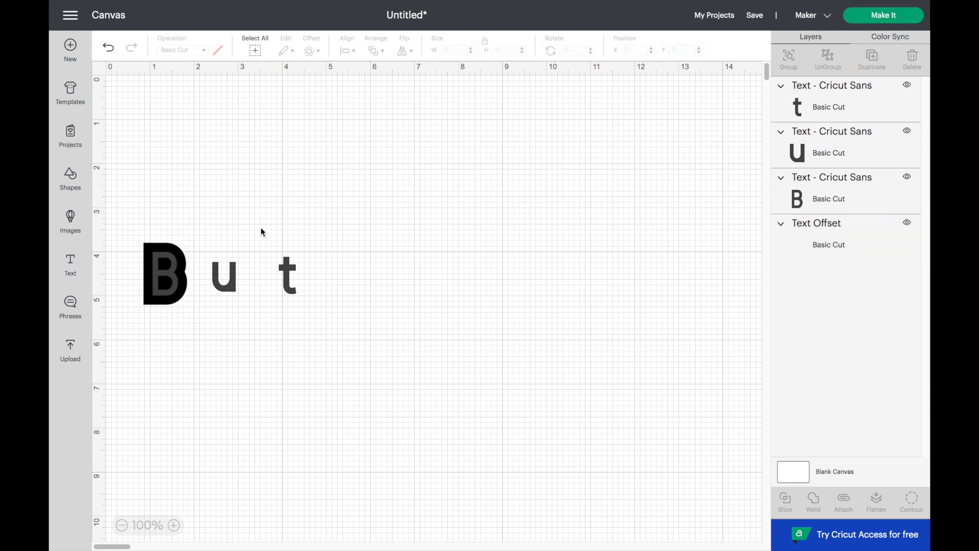
Move the letter B off its black offset shape and undo the move
click(160, 273)
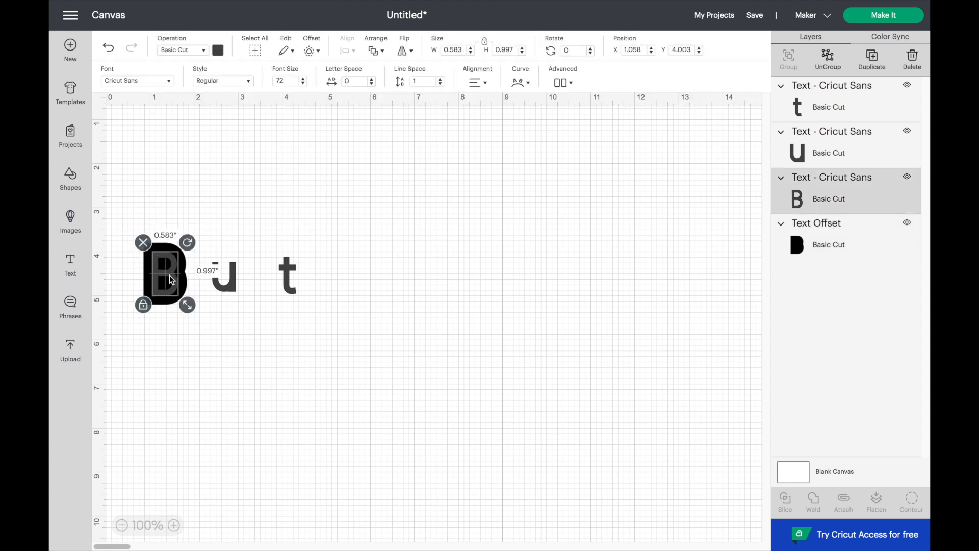
drag(171, 278, 220, 206)
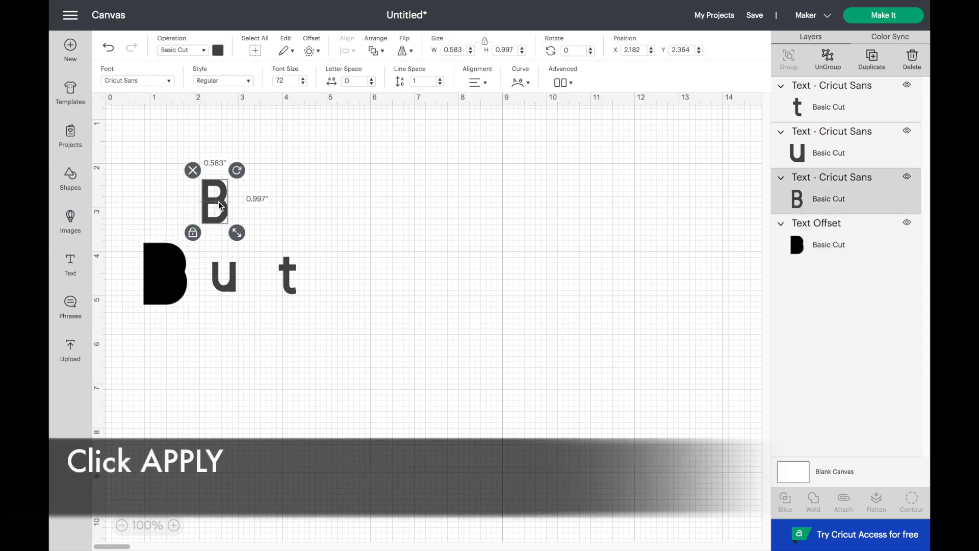
key(ctrl+z)
key(ctrl+z)
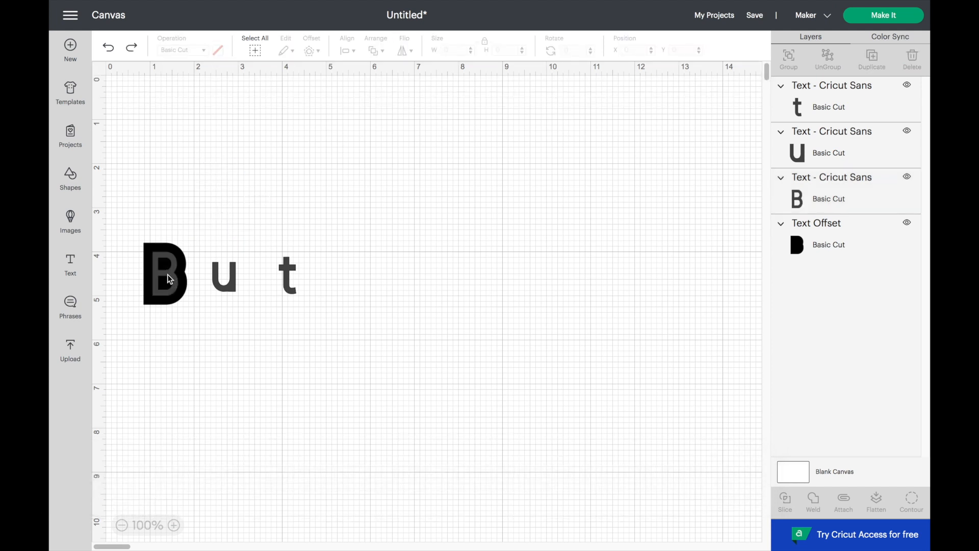
Change the material color of the letter B to dark orange
click(170, 279)
click(218, 50)
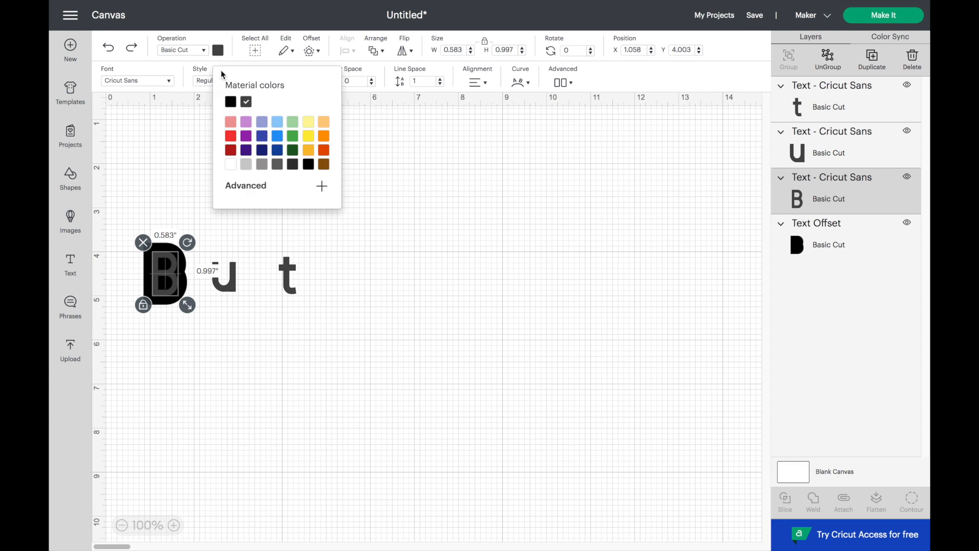
click(325, 153)
click(192, 159)
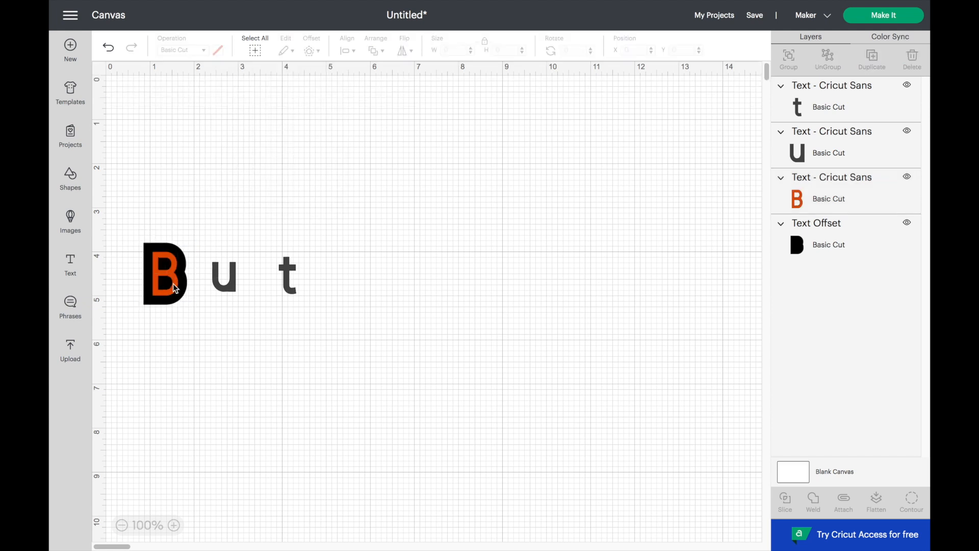
Slice the orange B with its black offset, and separate the orange B and the black outline from the remaining piece
drag(120, 229, 203, 322)
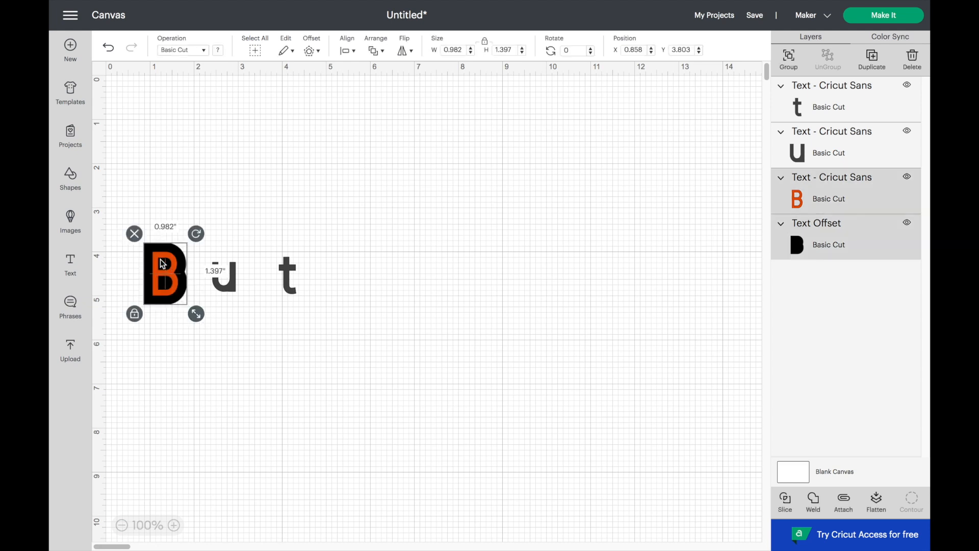
click(787, 504)
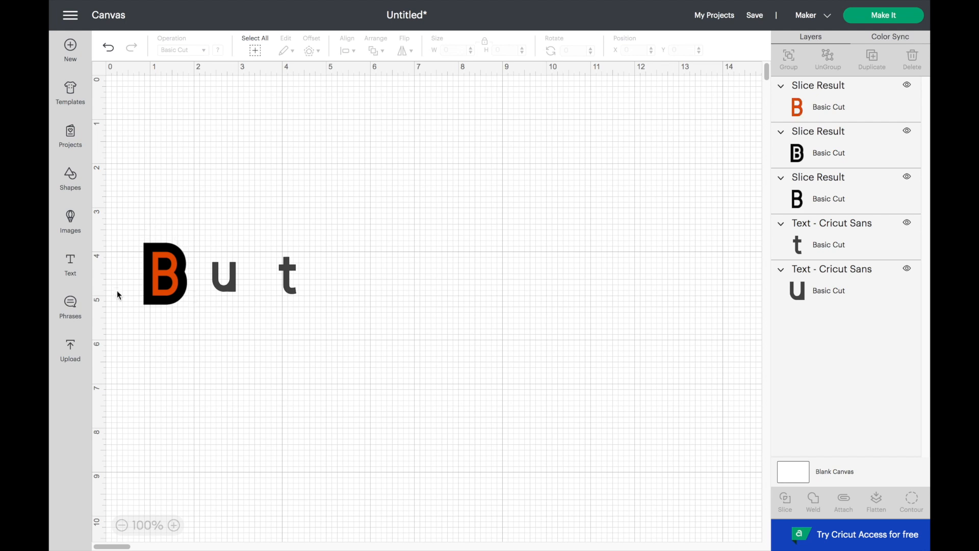
drag(172, 278, 193, 164)
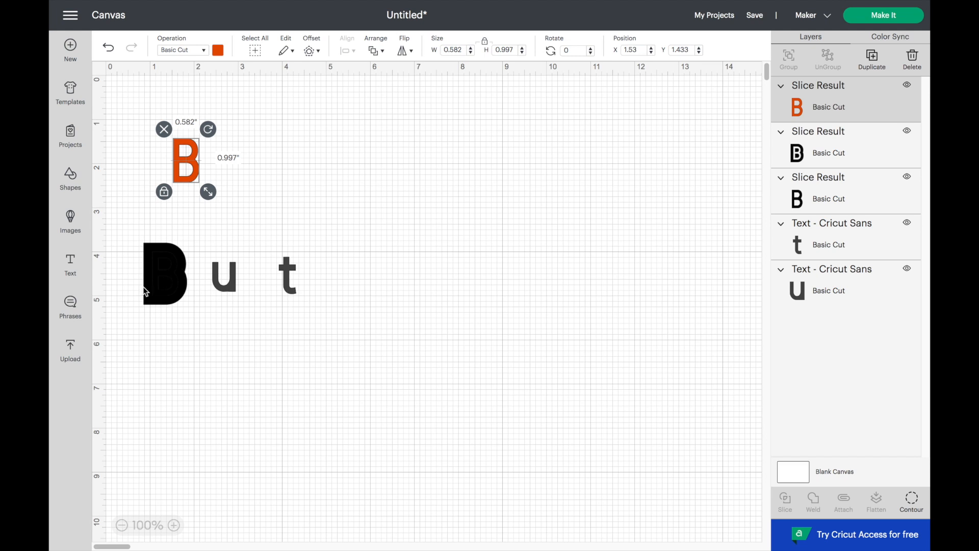
drag(194, 296, 248, 374)
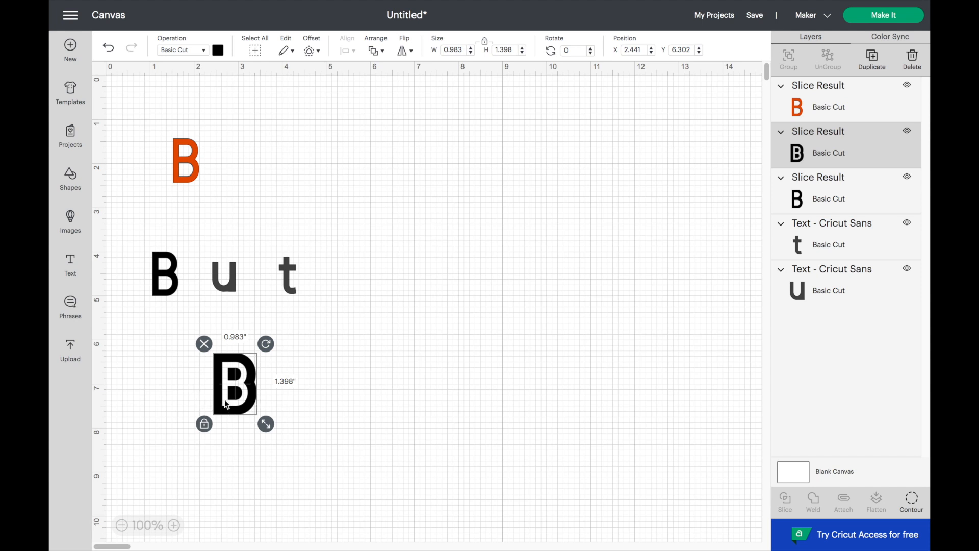
click(179, 291)
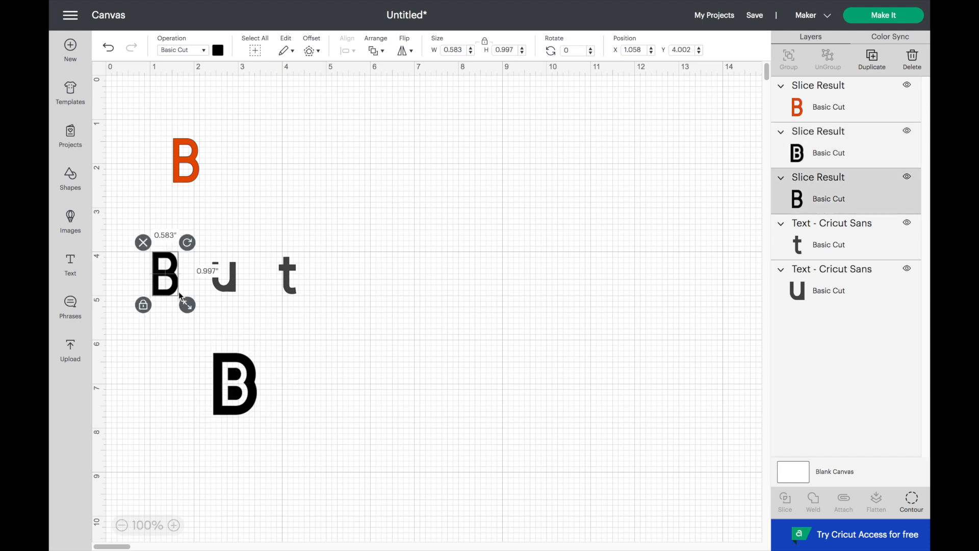
Delete the thick black B outline and the leftover black B produced by the slice
click(254, 398)
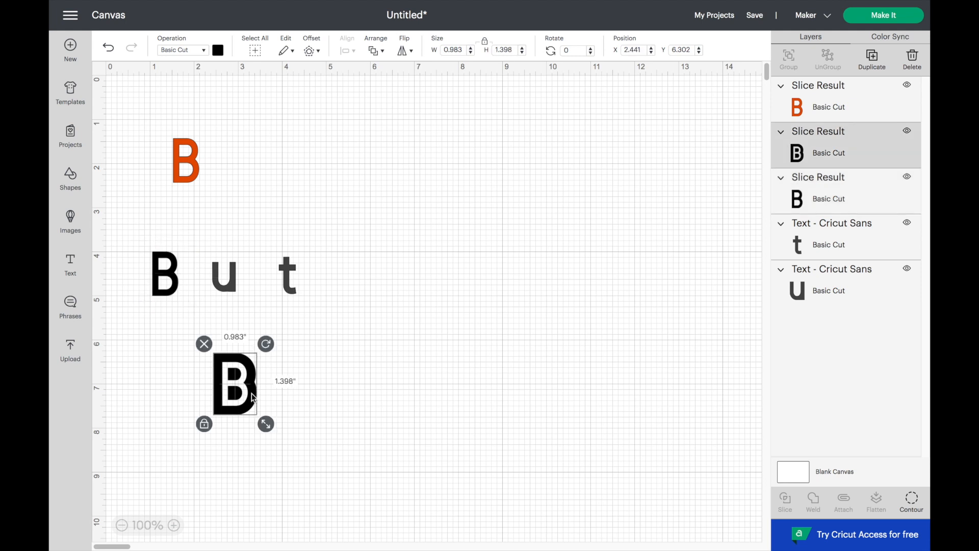
key(Delete)
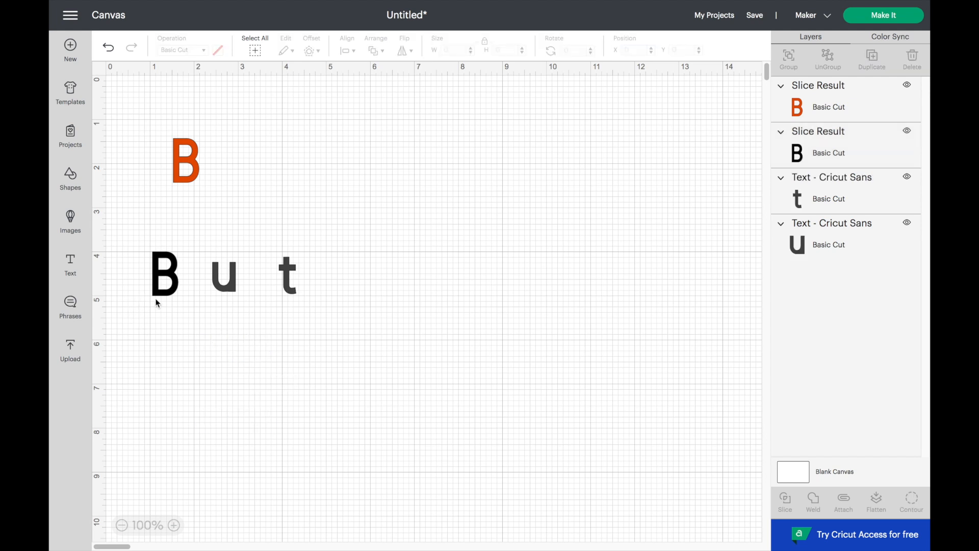
click(167, 293)
key(Delete)
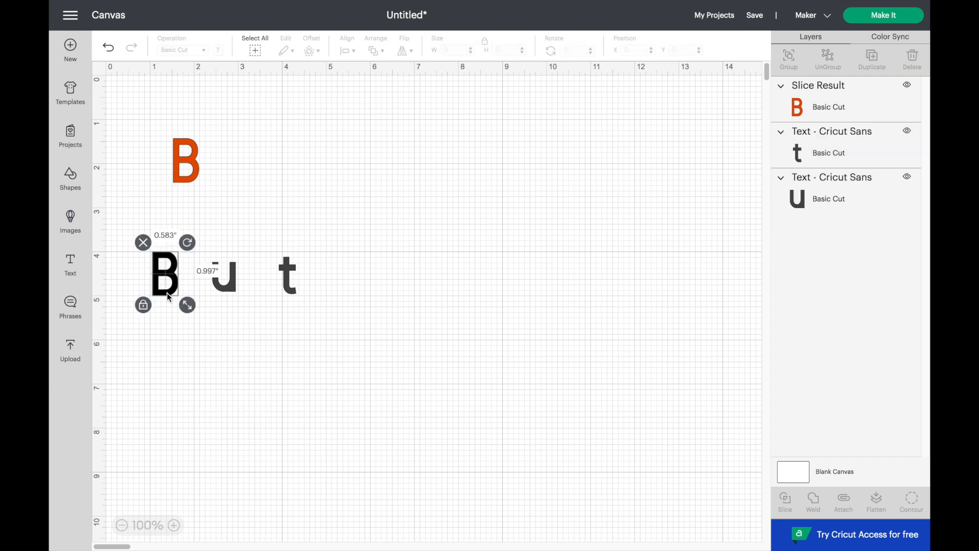
Create an offset of the orange B at a distance of 0.09 in with square corners
click(186, 178)
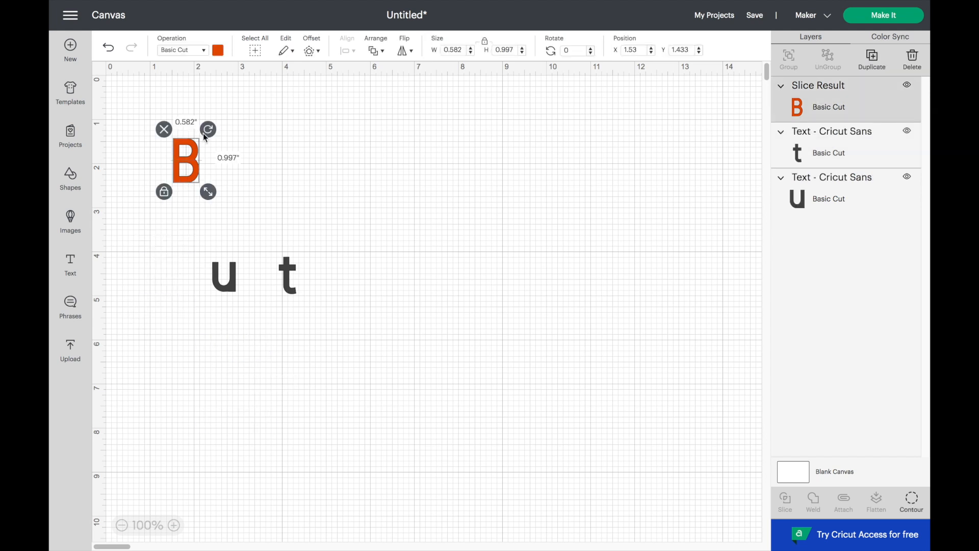
click(317, 53)
click(369, 123)
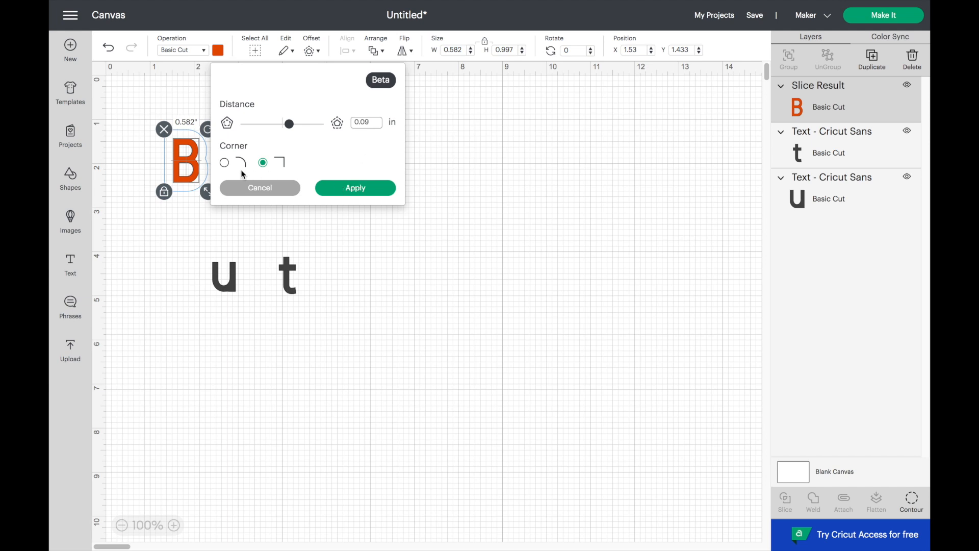
click(353, 188)
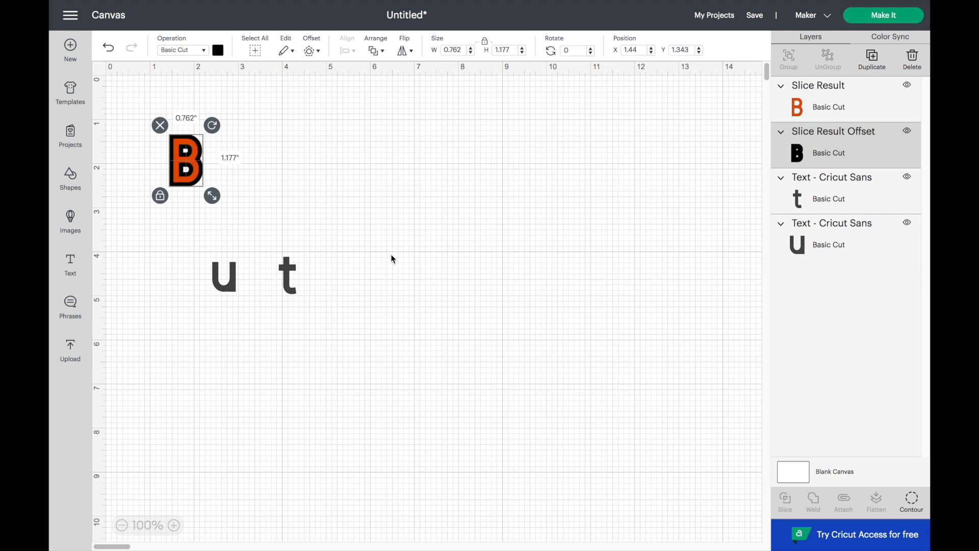
click(445, 294)
Slice the orange B with its thin black offset and move the orange B aside
drag(155, 128, 217, 205)
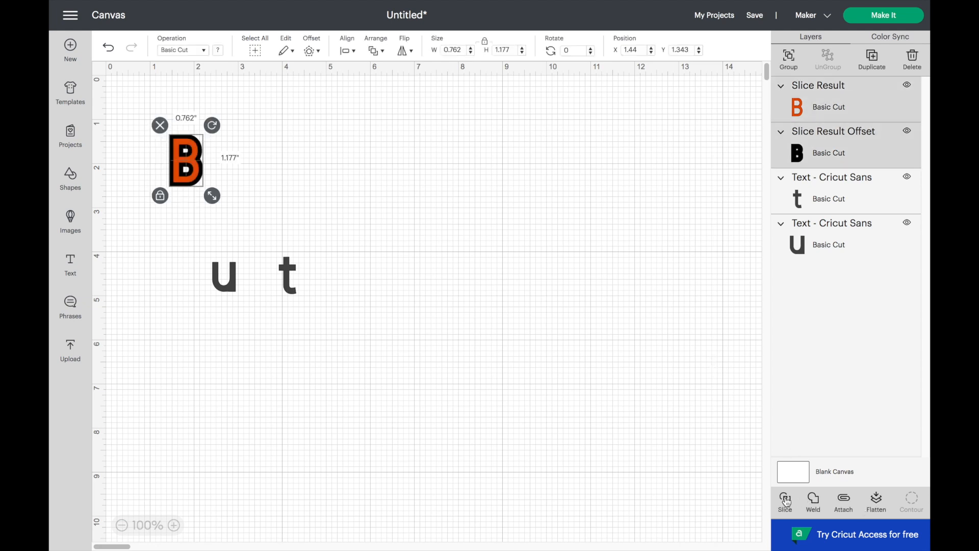
click(375, 188)
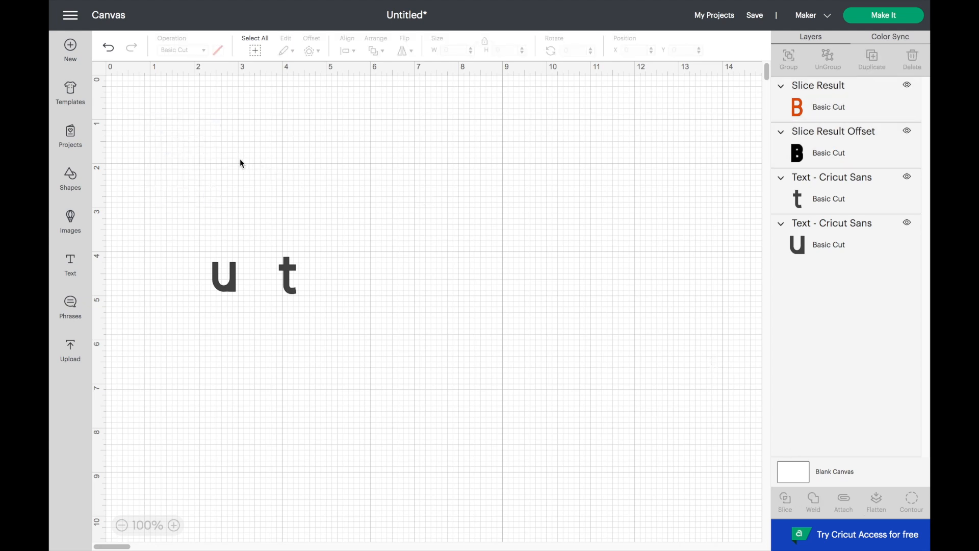
click(196, 168)
drag(194, 163, 292, 169)
Place the thin black B outline in front of the letter u and delete the leftover solid black B
click(196, 164)
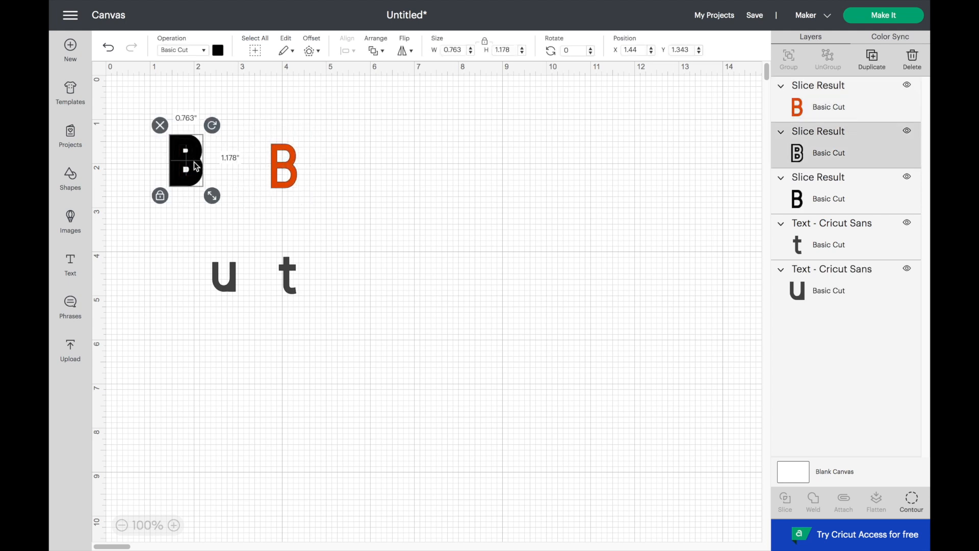
drag(194, 164, 170, 271)
click(183, 329)
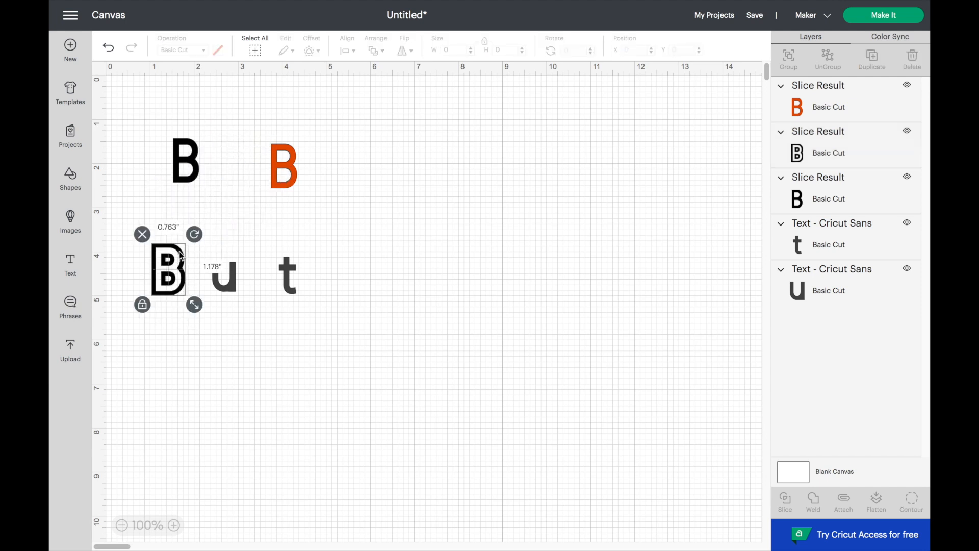
click(197, 173)
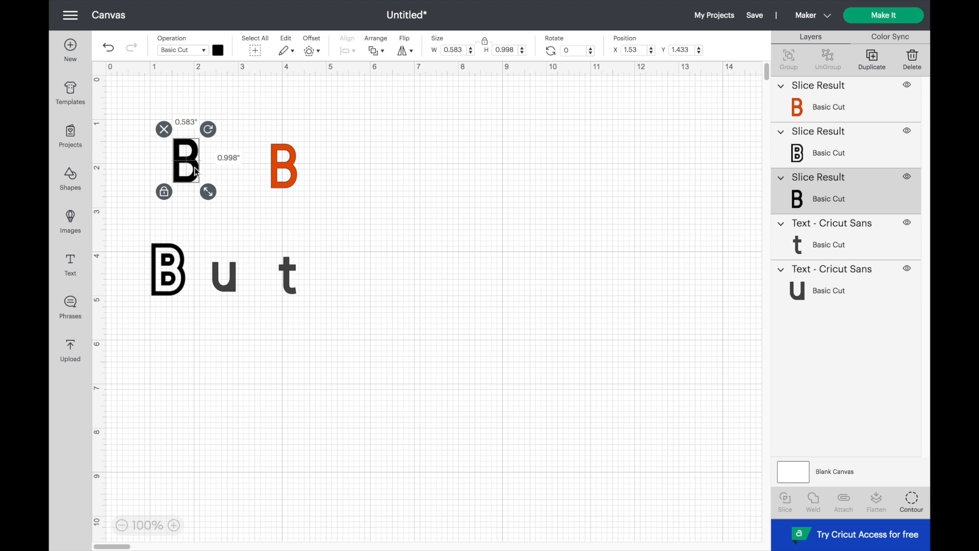
key(Delete)
Create a 0.09 in offset with square corners around the letter u
click(229, 287)
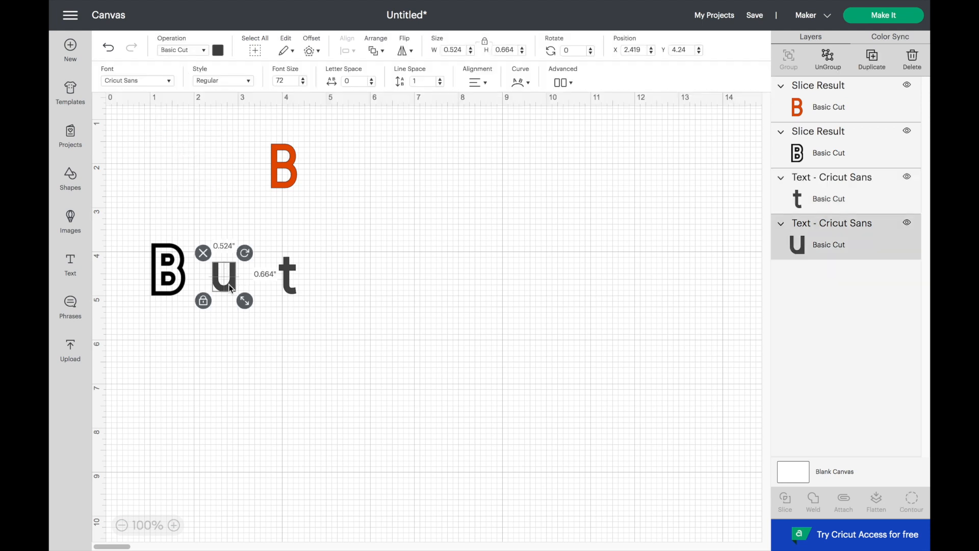
click(317, 52)
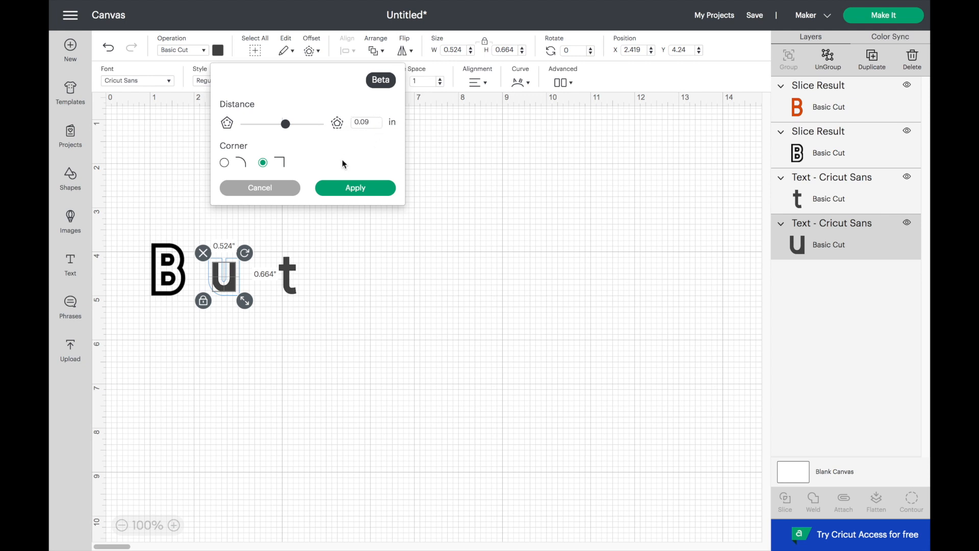
click(356, 189)
Create a 0.09 in offset with square corners around the letter t
click(289, 274)
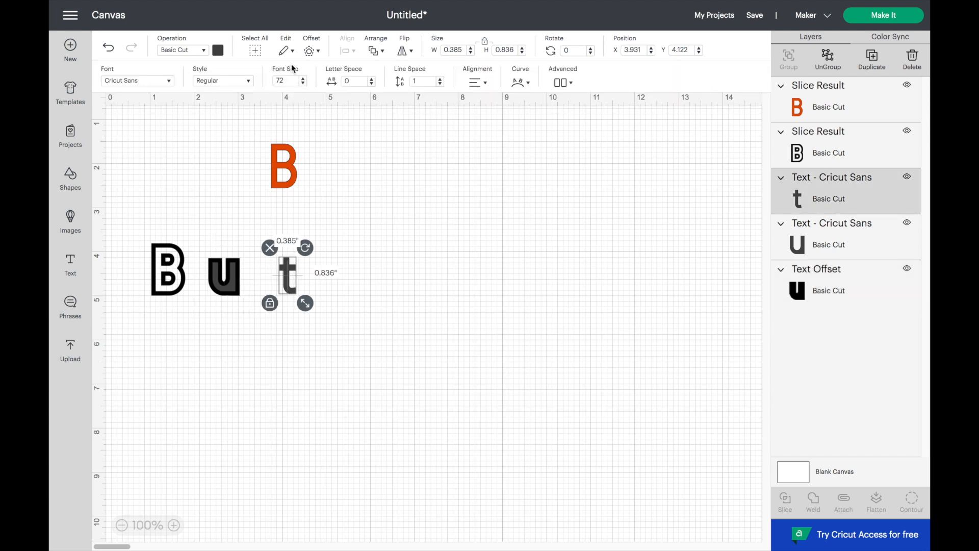
click(319, 53)
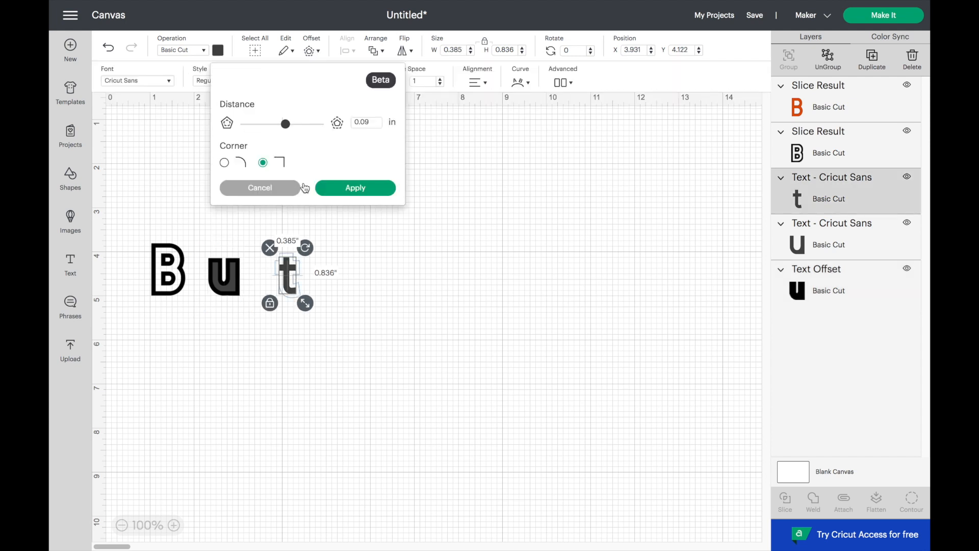
click(350, 190)
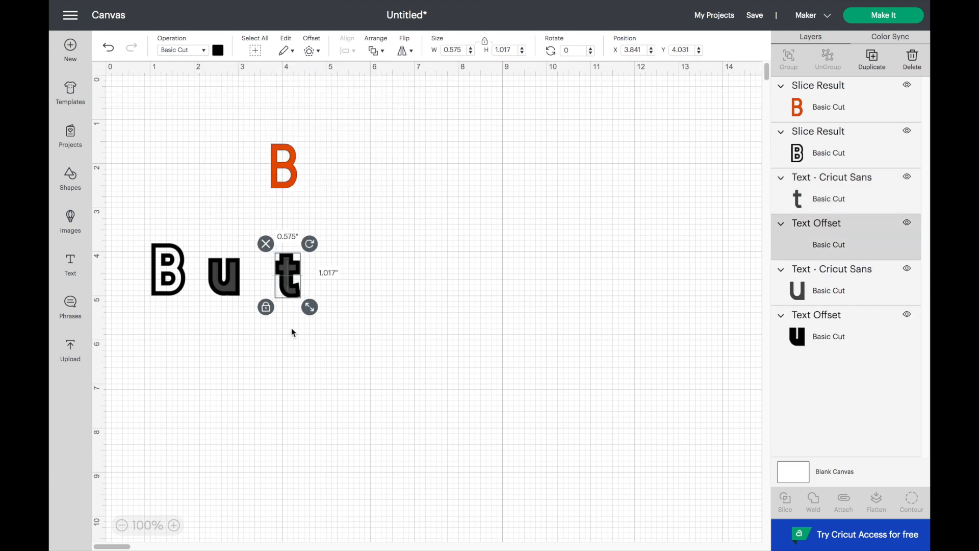
click(240, 319)
Slice the letters u and t, each with its own black offset shape
drag(241, 319, 209, 250)
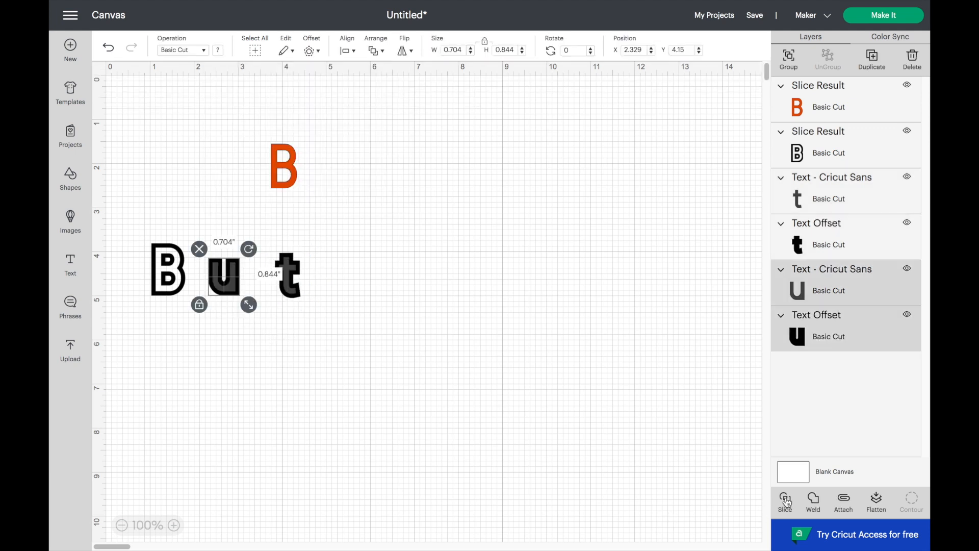
click(575, 417)
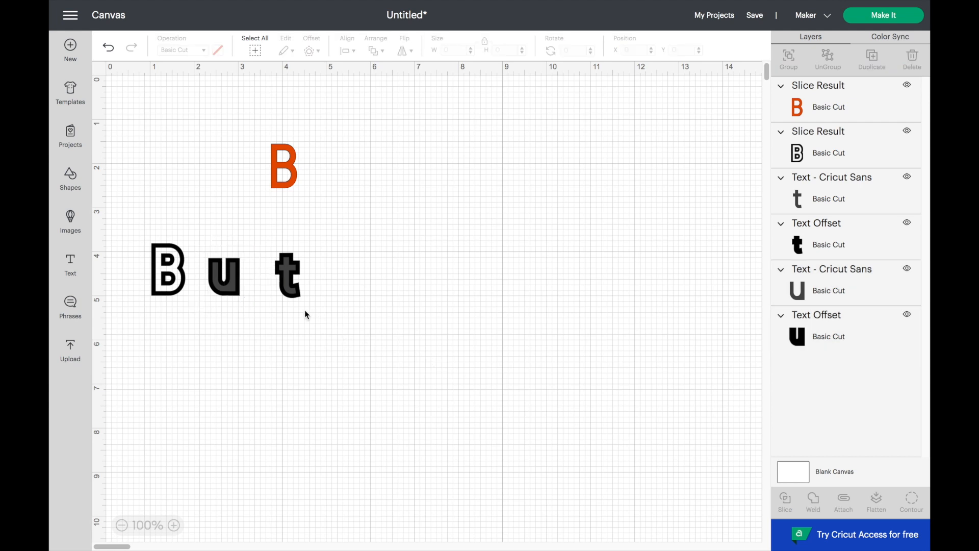
drag(303, 309, 267, 243)
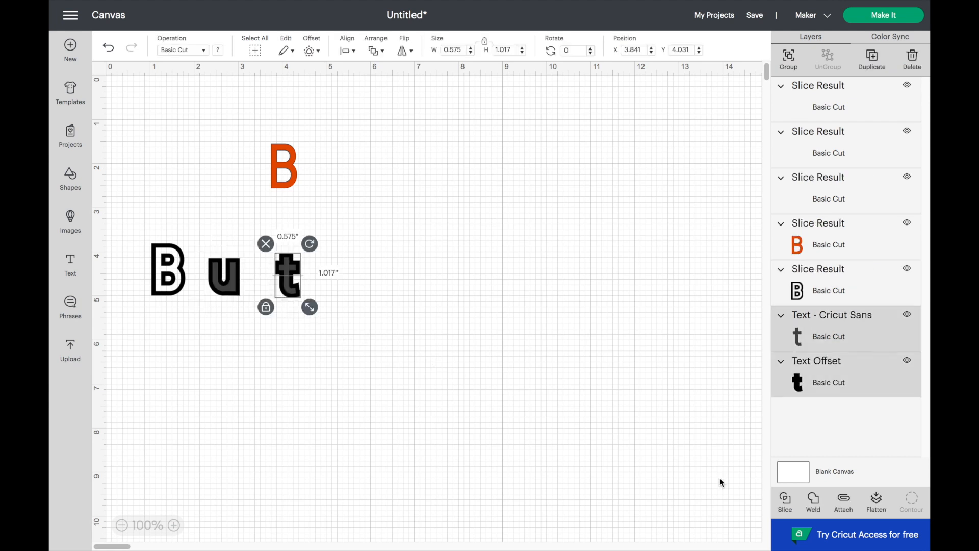
click(786, 502)
click(403, 258)
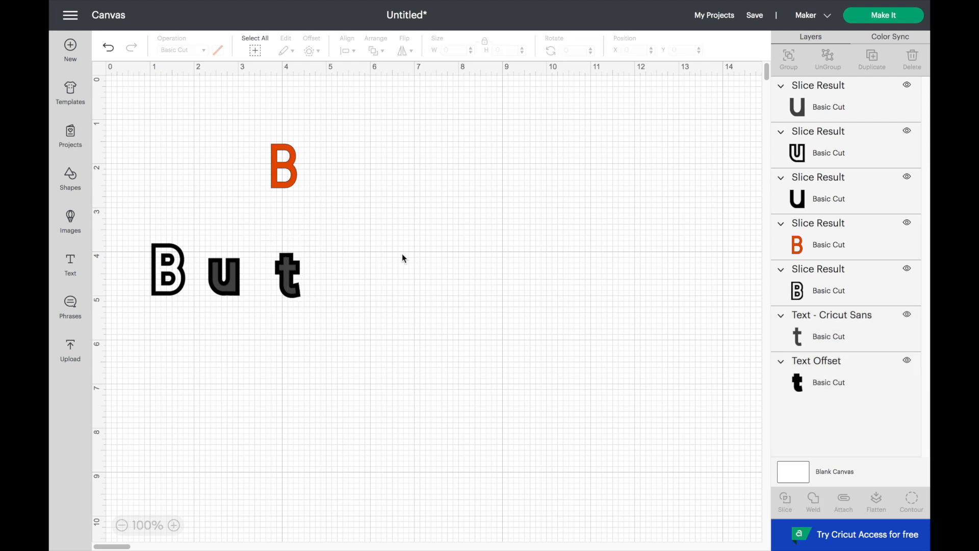
Separate the slice results of t and u, moving the grey letters away and the two outlines below the row
click(287, 274)
drag(286, 274, 369, 246)
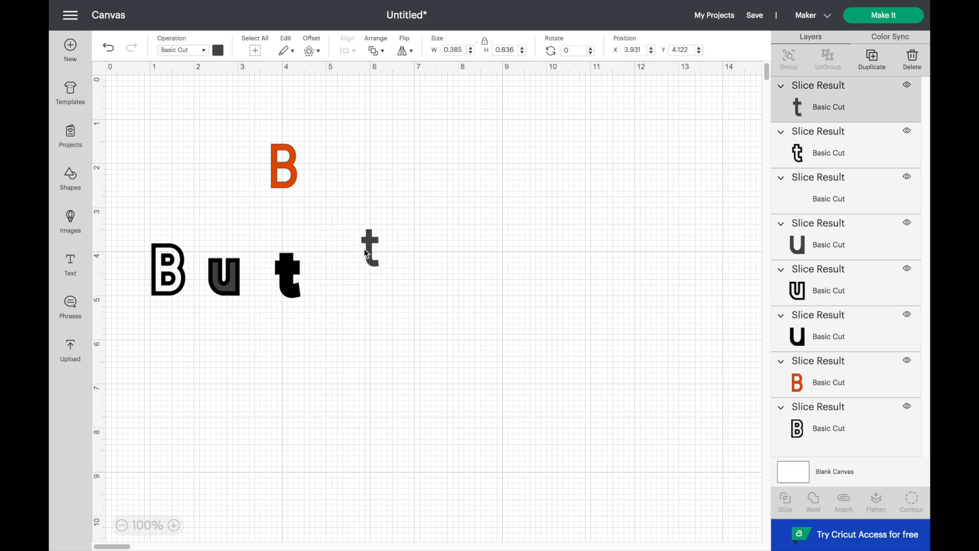
click(288, 278)
drag(289, 279, 239, 359)
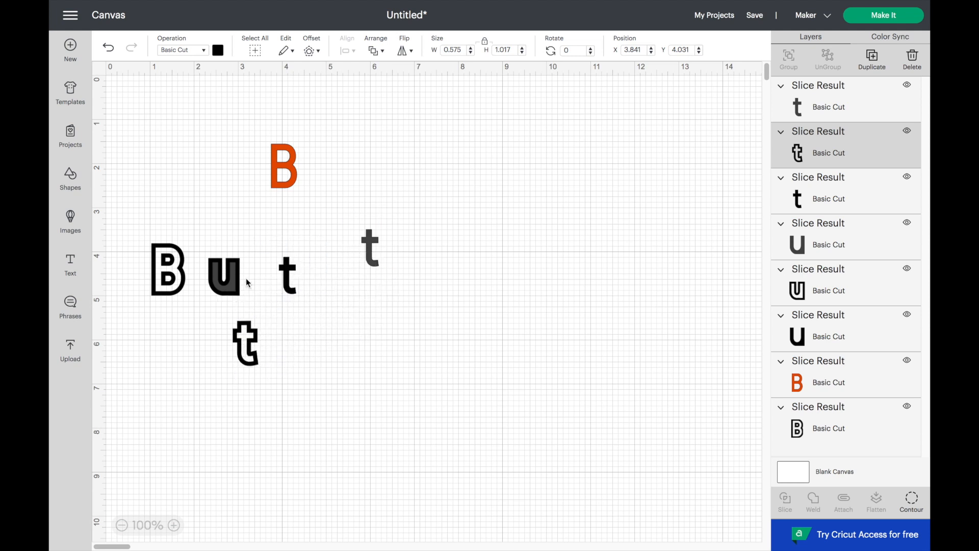
click(232, 277)
drag(231, 277, 335, 218)
drag(231, 282, 210, 346)
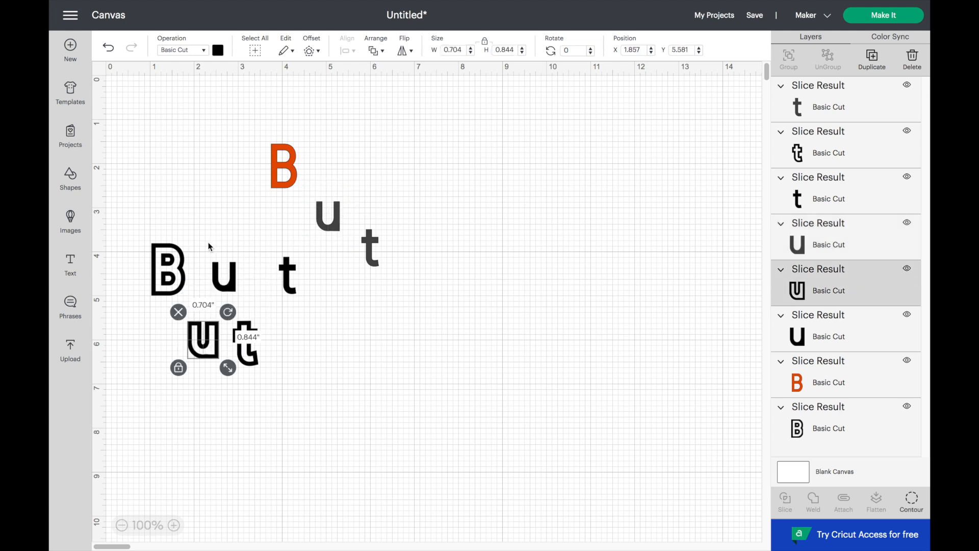
Delete the leftover solid letters: the black and grey u, the orange B, and the black and grey t
click(233, 281)
key(Delete)
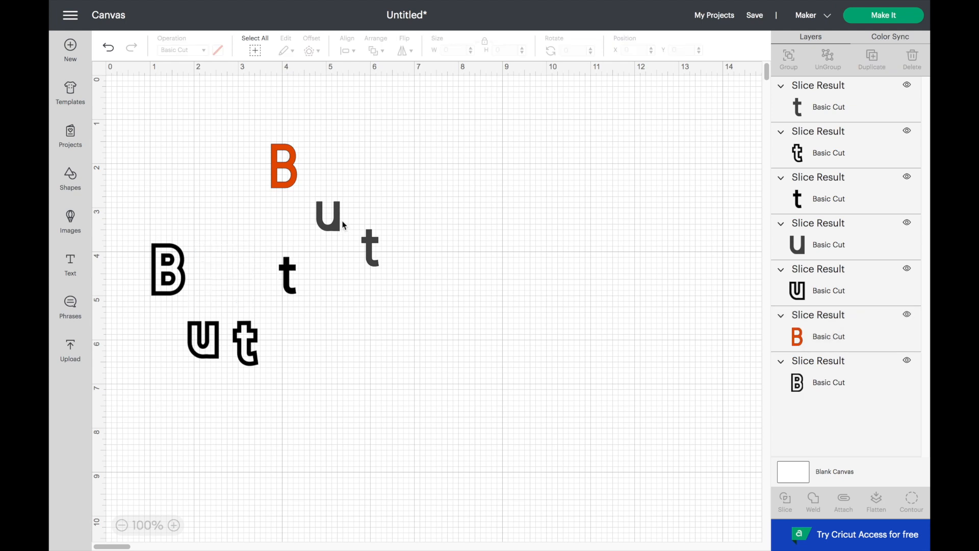
click(335, 222)
key(Delete)
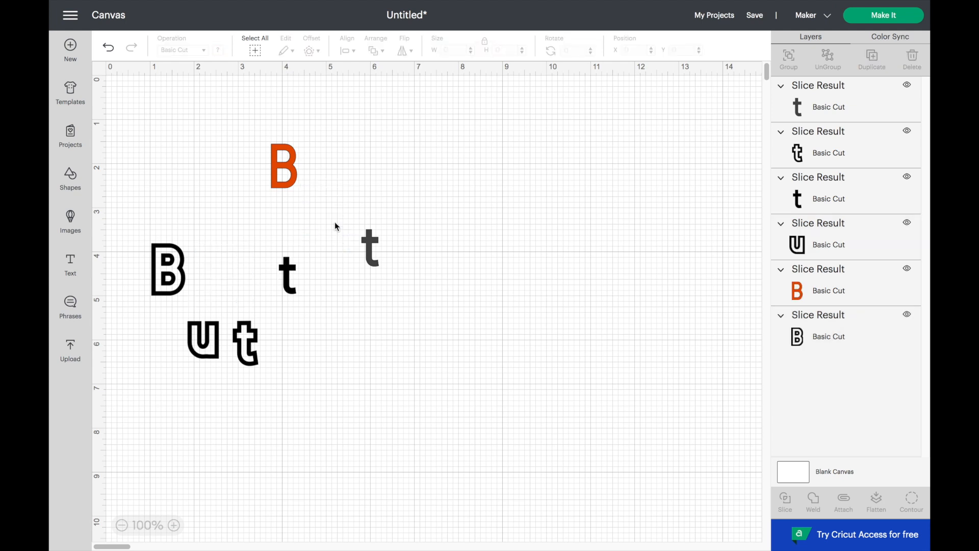
click(289, 178)
key(Delete)
click(286, 280)
key(Delete)
click(370, 249)
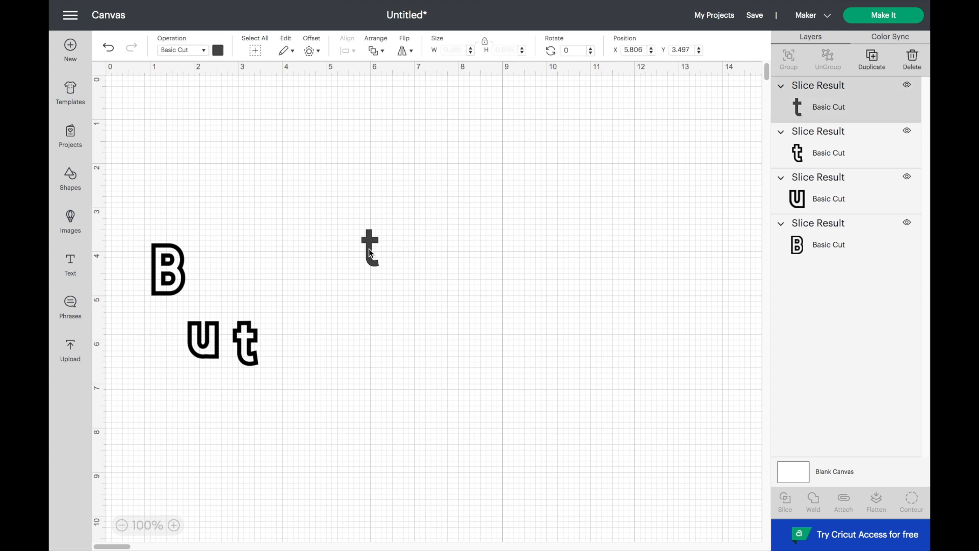
key(Delete)
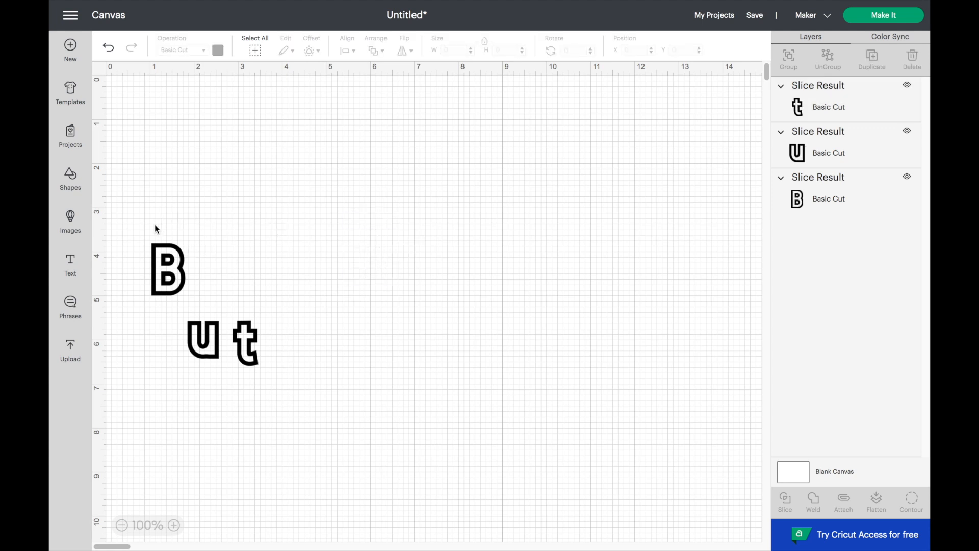
Align the outlined letters B, u and t along their bottom edges
drag(141, 229, 296, 378)
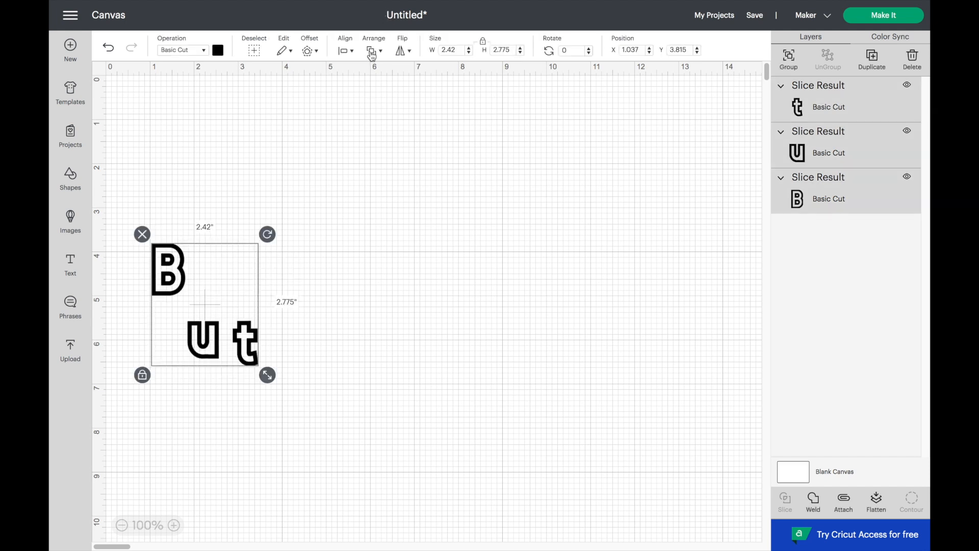
click(381, 51)
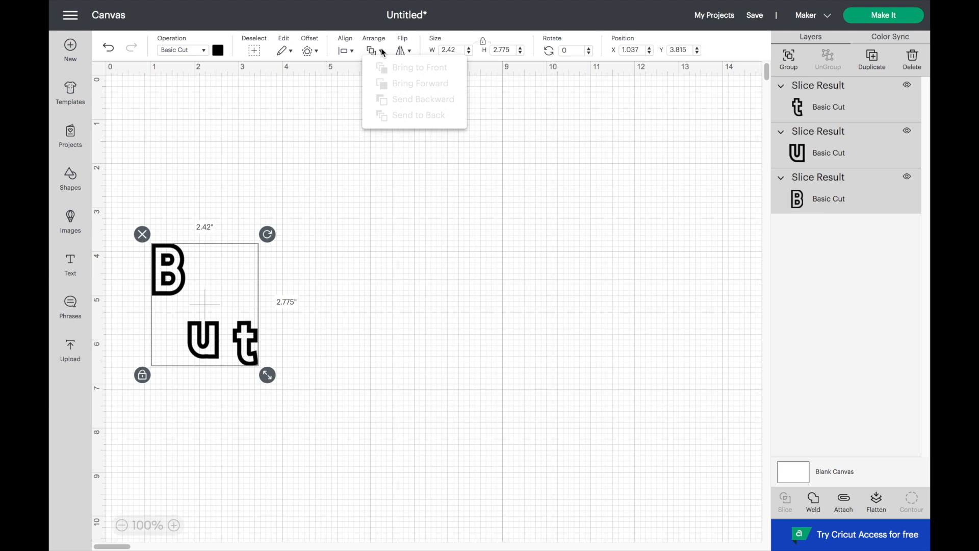
click(345, 51)
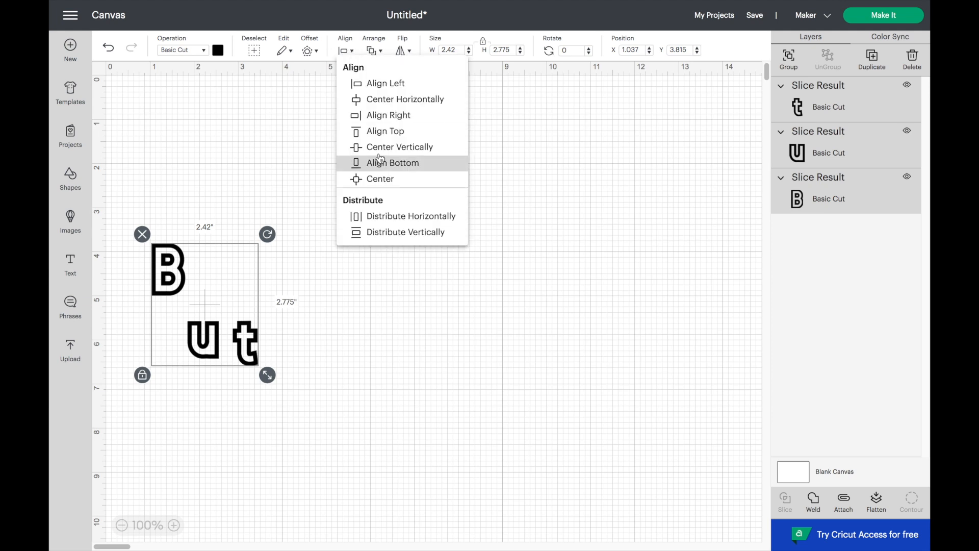
click(385, 146)
click(351, 51)
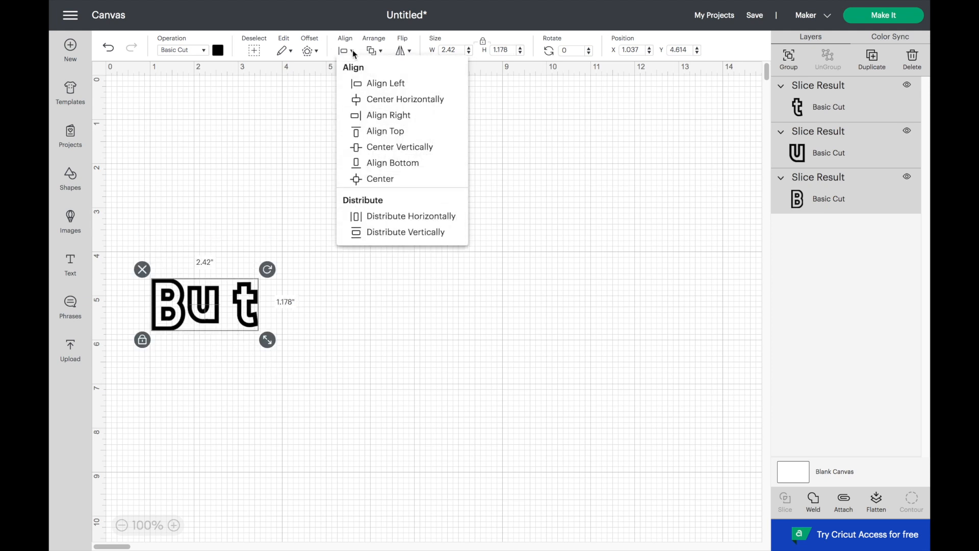
click(392, 163)
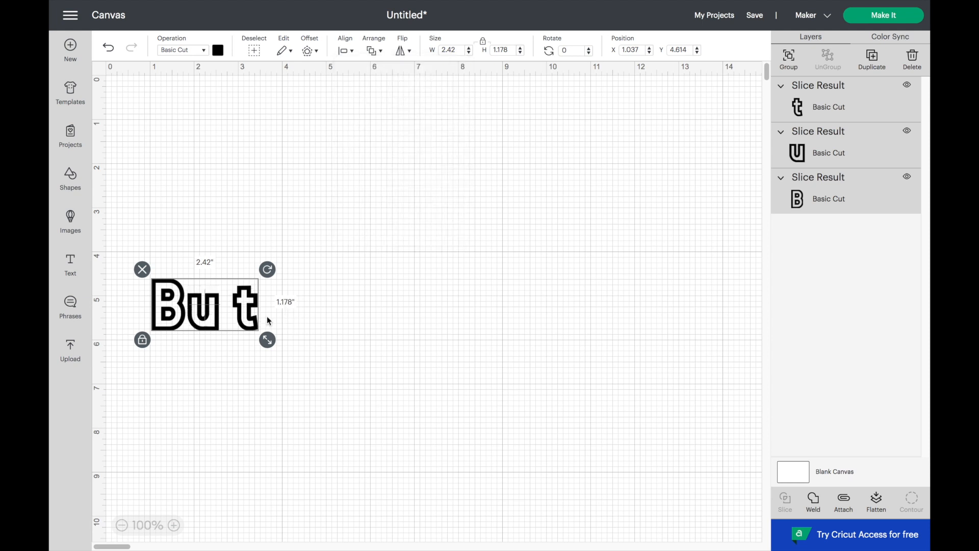
click(295, 323)
Shift the outlined u horizontally toward the B until their outlines overlap, at about X 1.77
click(212, 328)
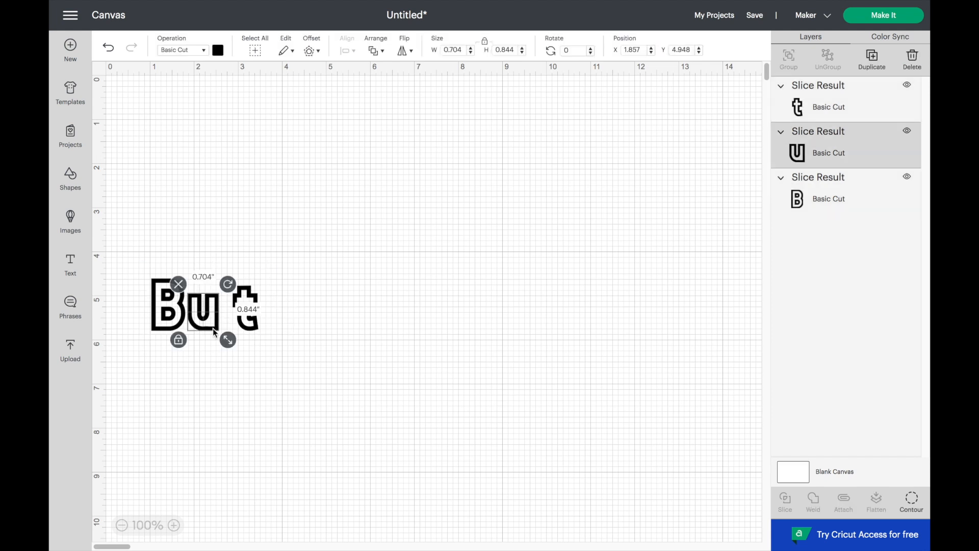
click(202, 406)
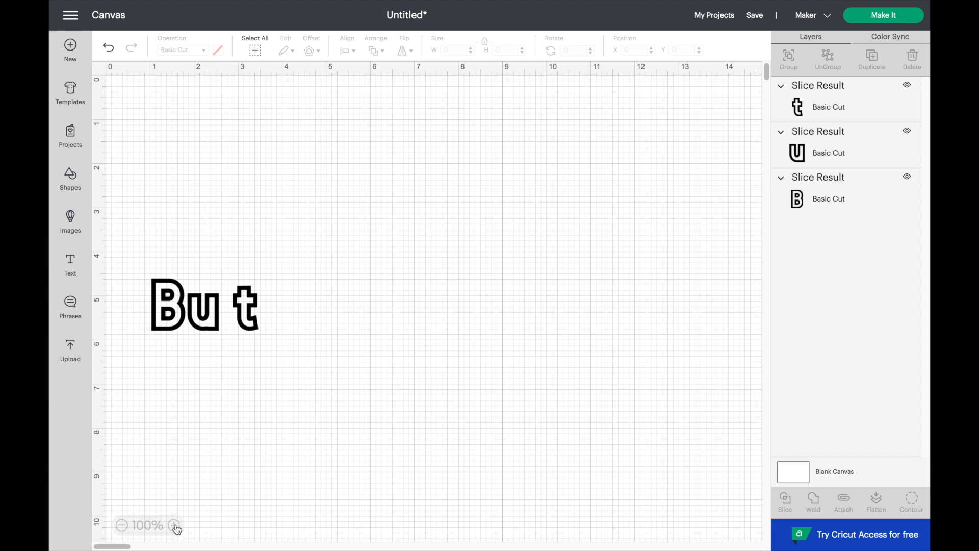
click(174, 526)
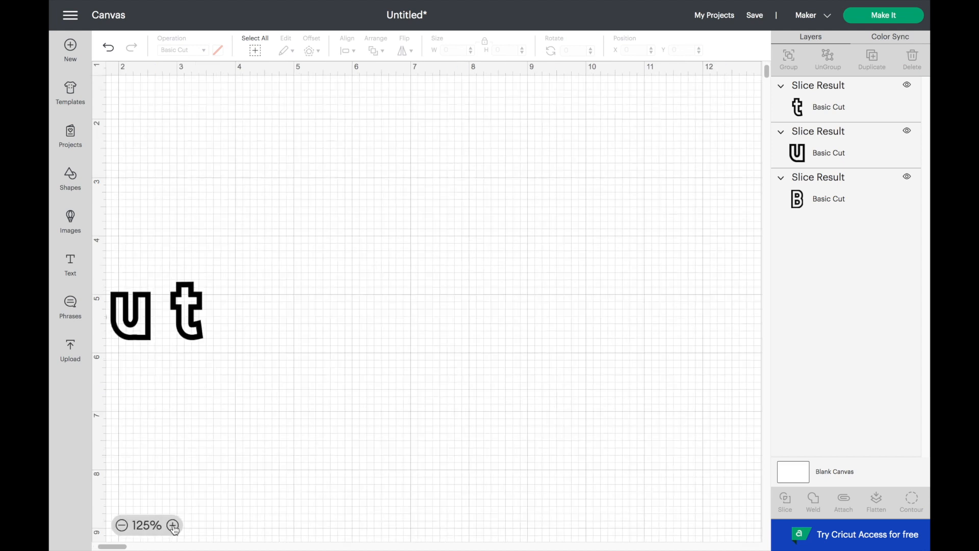
scroll(175, 459, left, 3)
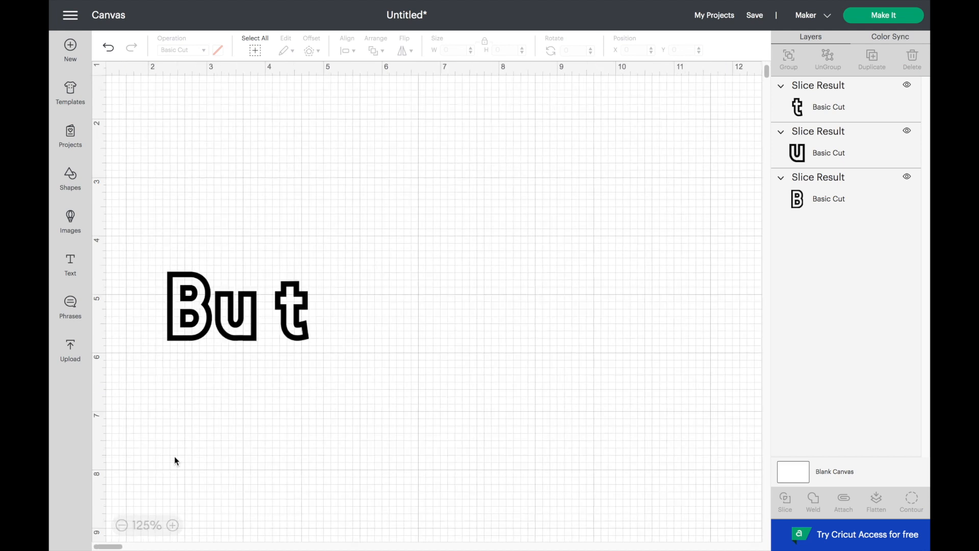
click(173, 526)
scroll(206, 426, left, 2)
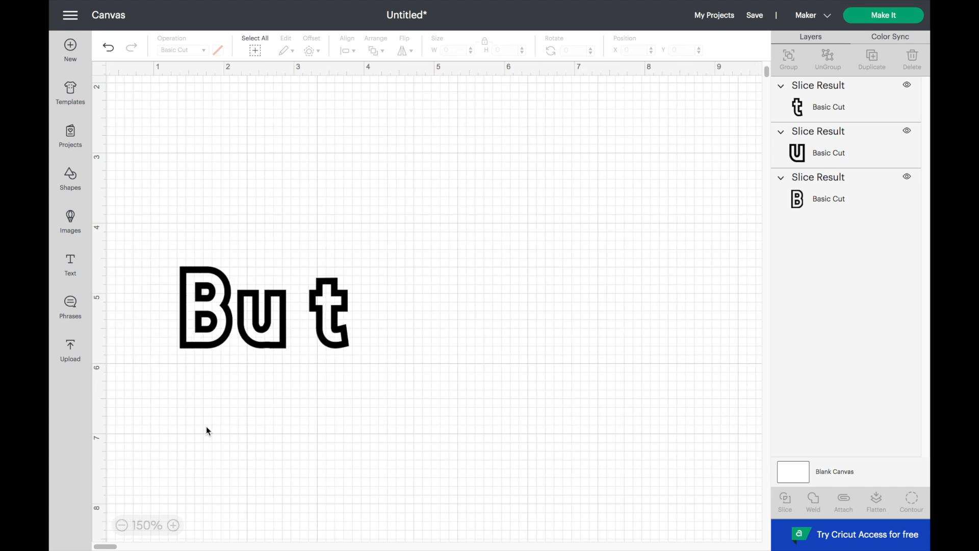
click(255, 347)
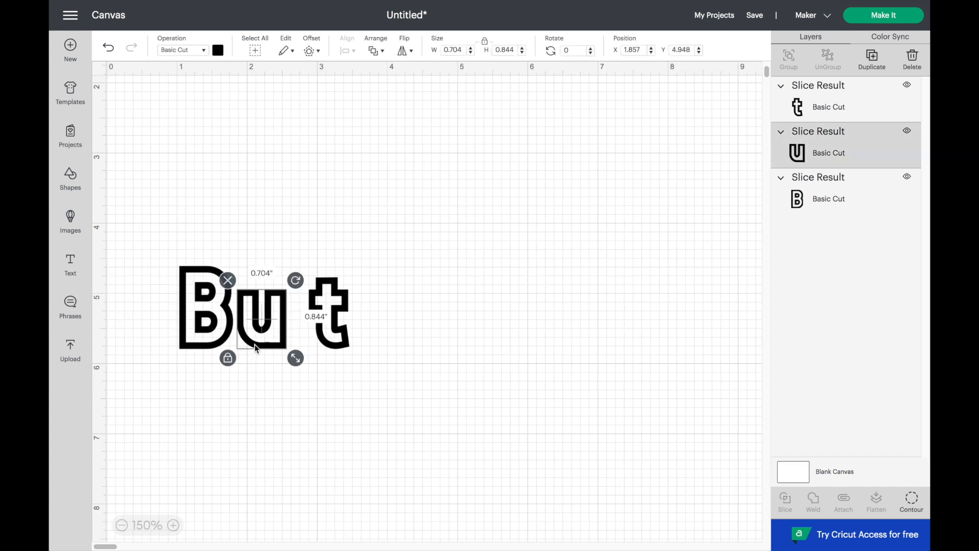
key(Left)
key(Left)
key(Left)
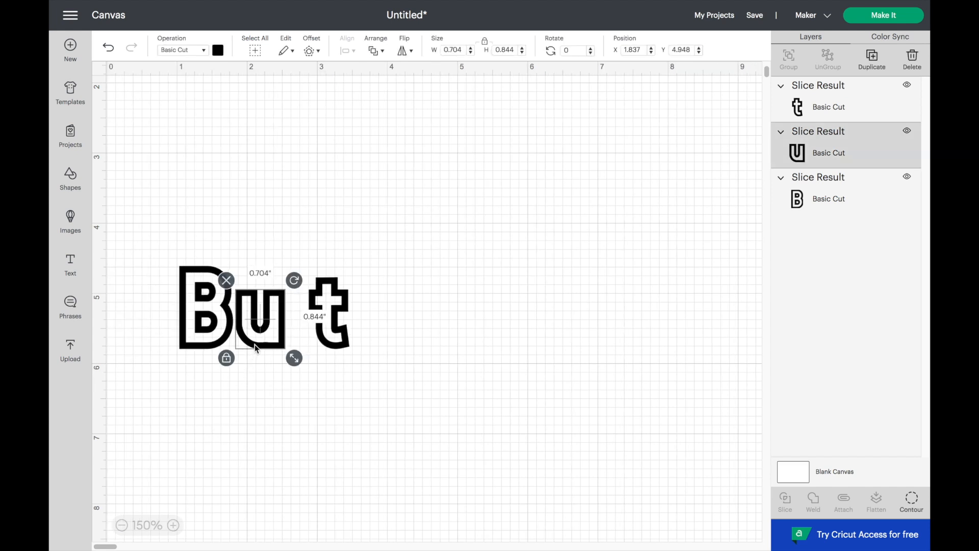
key(Left)
key(Left)
key(Left)
key(Left)
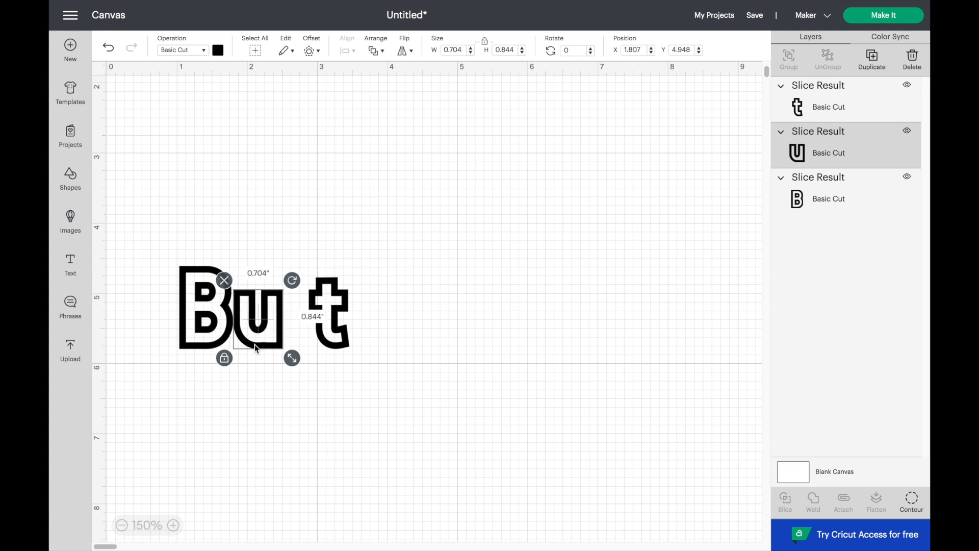
key(Left)
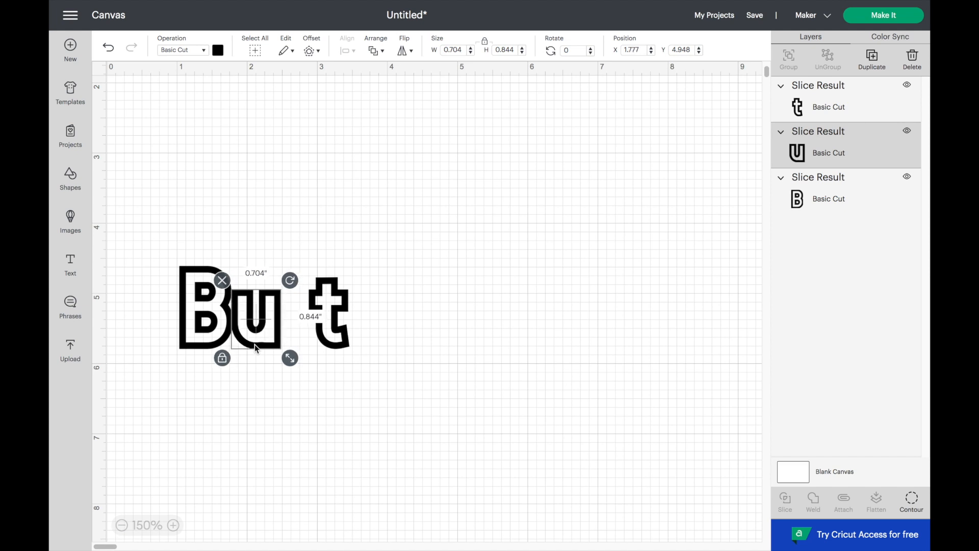
click(252, 252)
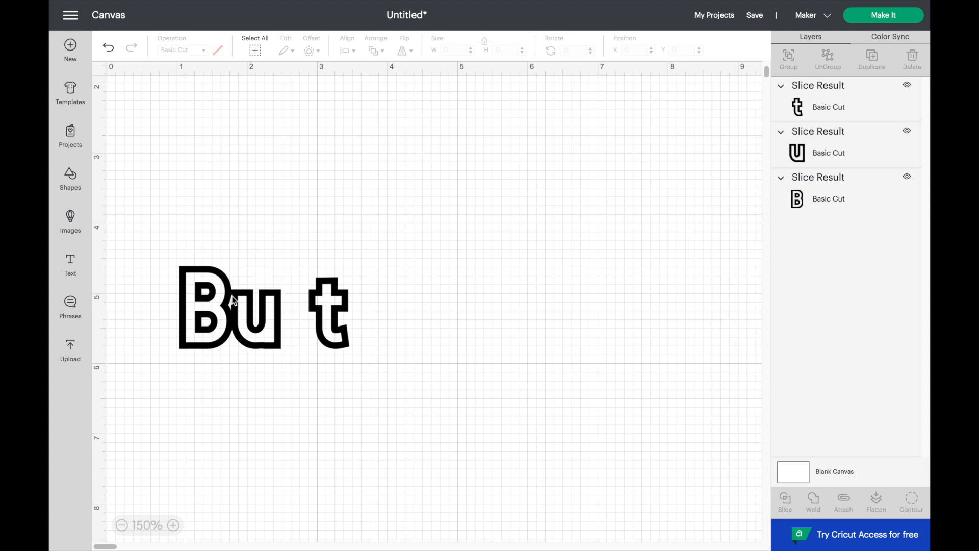
click(239, 338)
drag(239, 337, 237, 338)
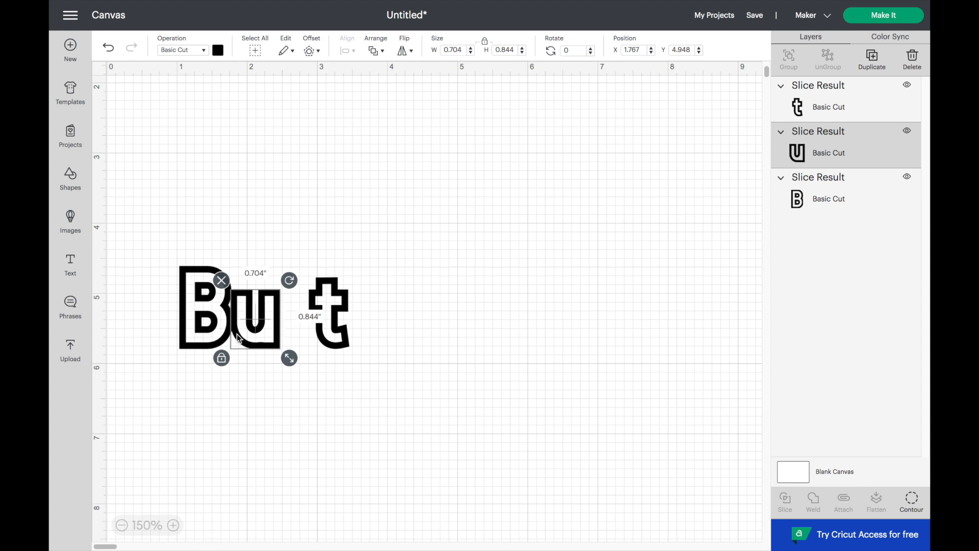
click(266, 256)
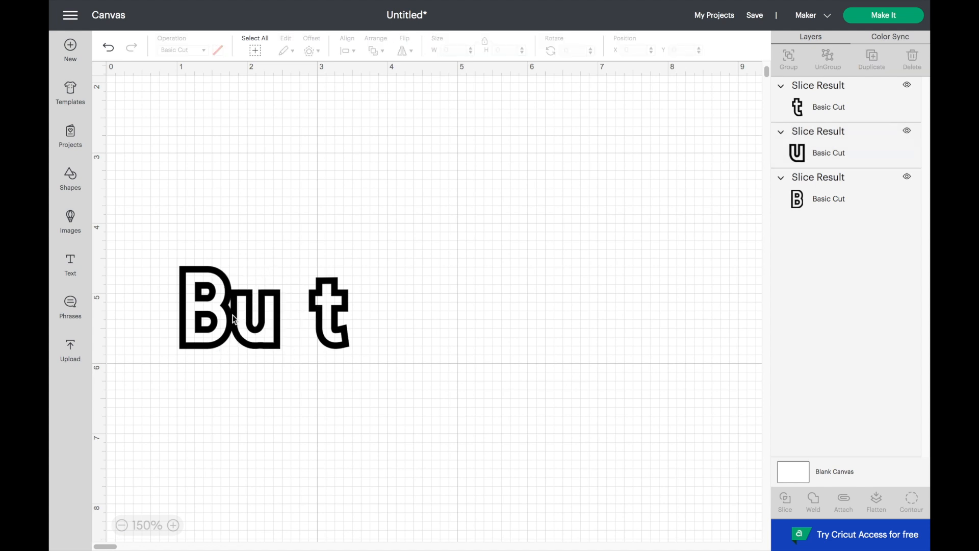
Shift the outlined t toward the u until their outlines overlap, at about X 2.46
click(327, 344)
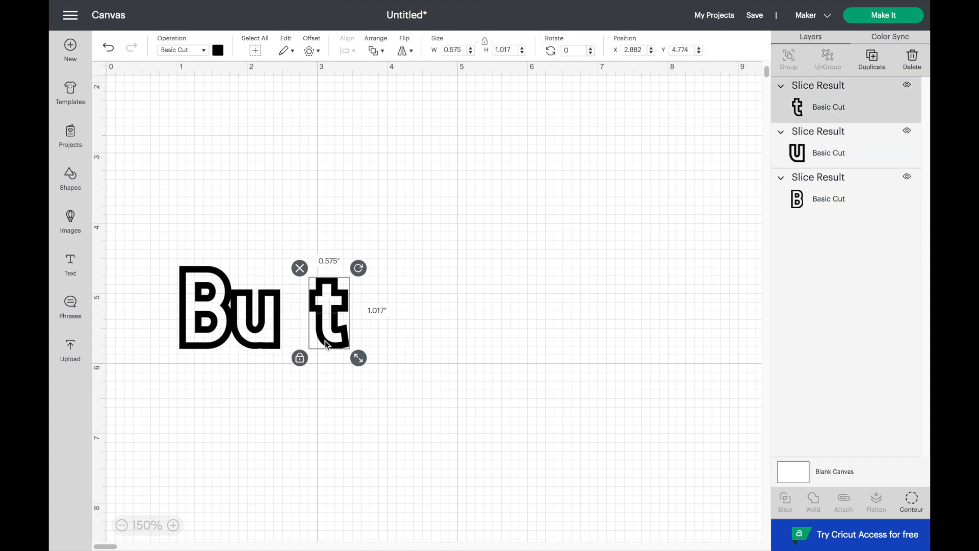
key(Left)
key(Left)
key(Left)
key(Left)
key(Left)
key(Left)
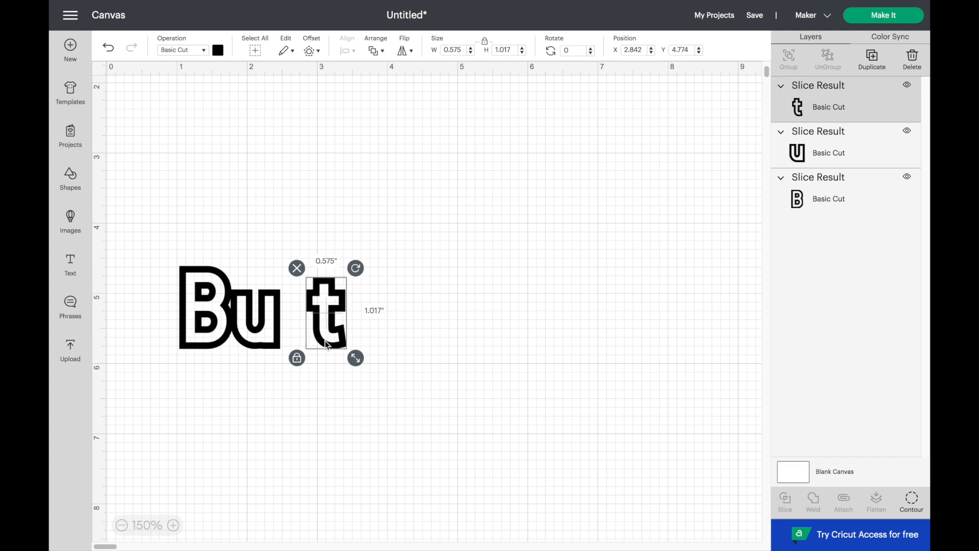
key(Left)
key(Left)
key(Left)
key(Left)
key(Left)
key(Left)
key(Left)
key(Left)
key(Left)
key(Left)
key(Left)
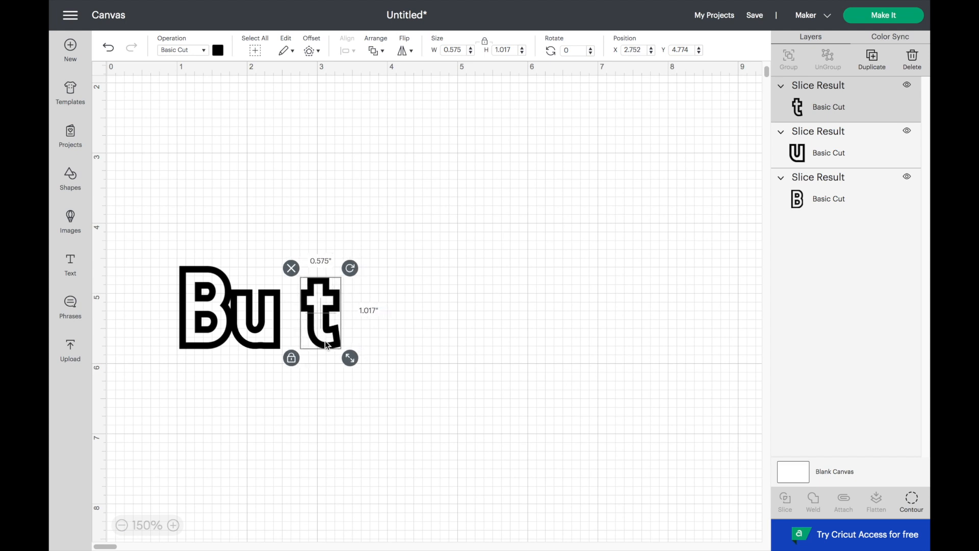
key(Left)
key(Left)
key(Left)
key(Left)
key(Left)
key(Left)
key(Left)
key(Left)
key(Left)
key(Left)
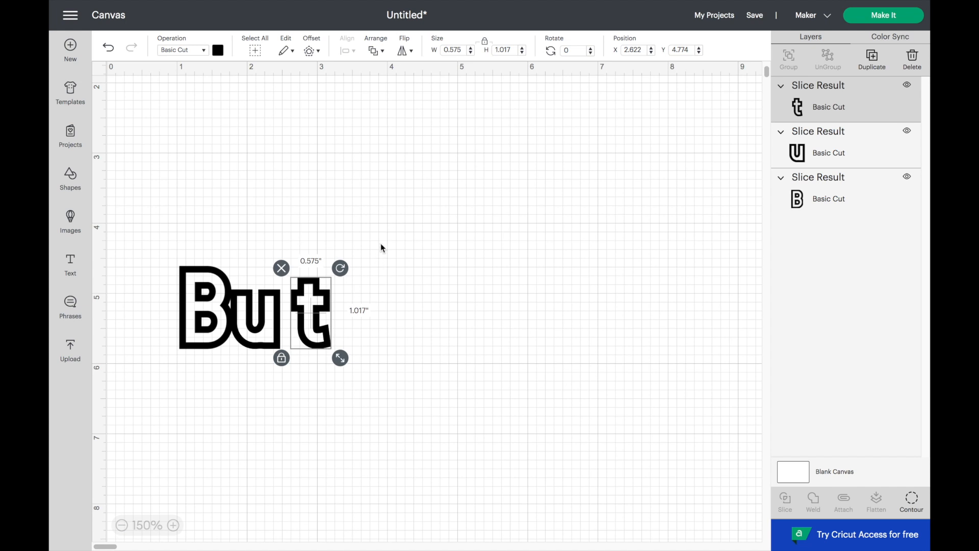
click(380, 243)
drag(316, 325, 305, 327)
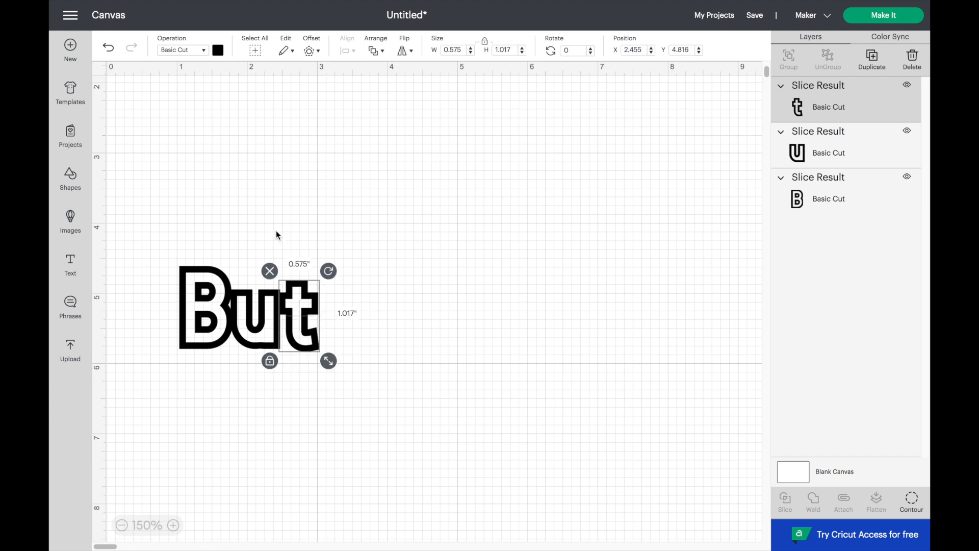
click(262, 245)
Align the three overlapping outlined letters along their bottom edges and weld them into a single shape
drag(149, 284, 378, 377)
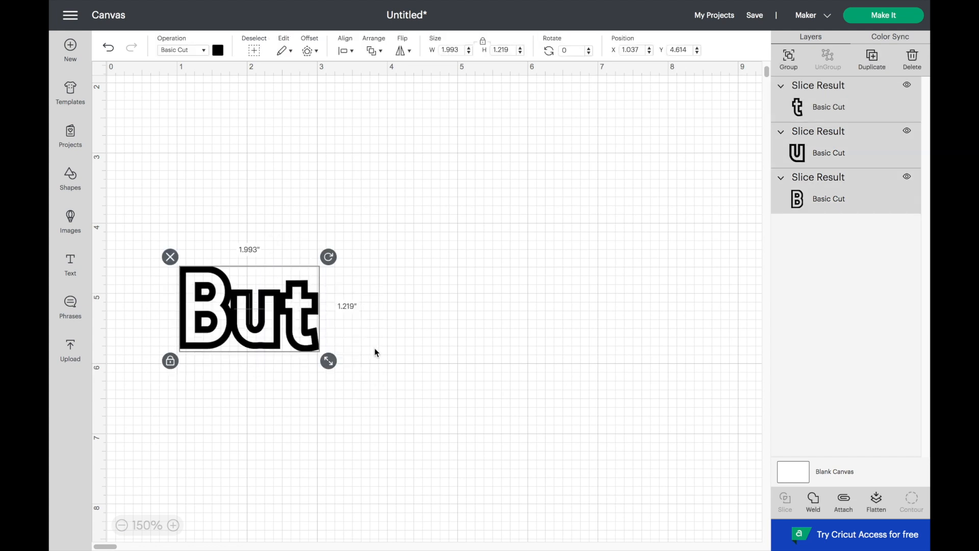
click(355, 50)
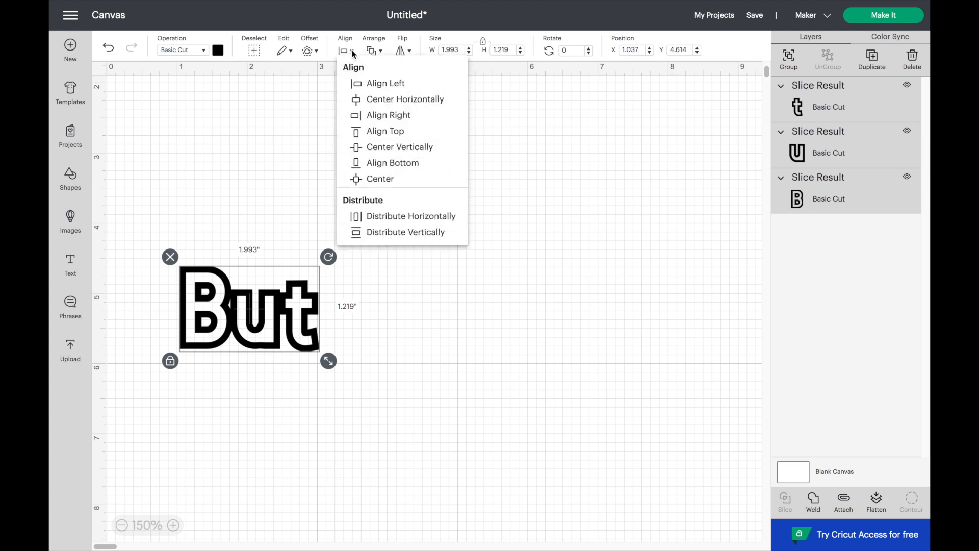
click(383, 163)
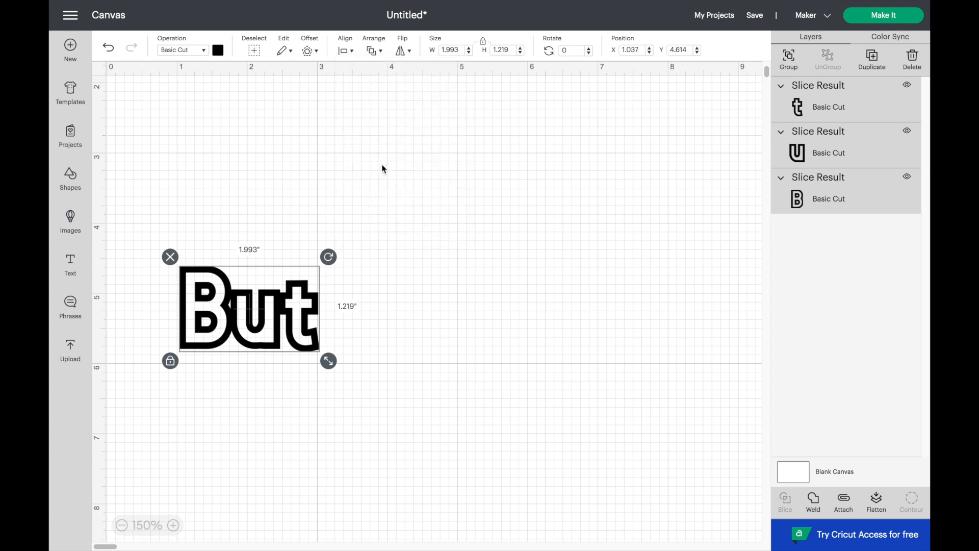
click(332, 347)
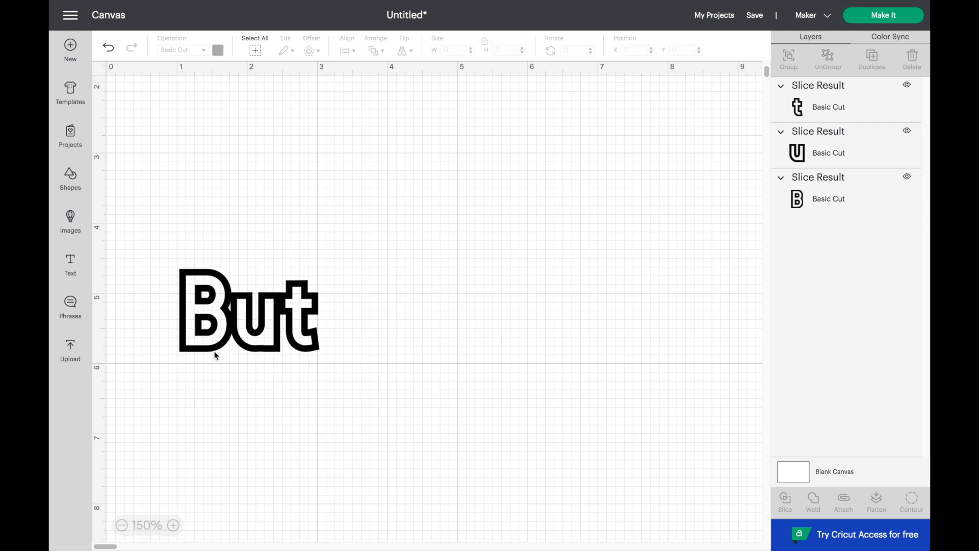
drag(166, 298, 370, 370)
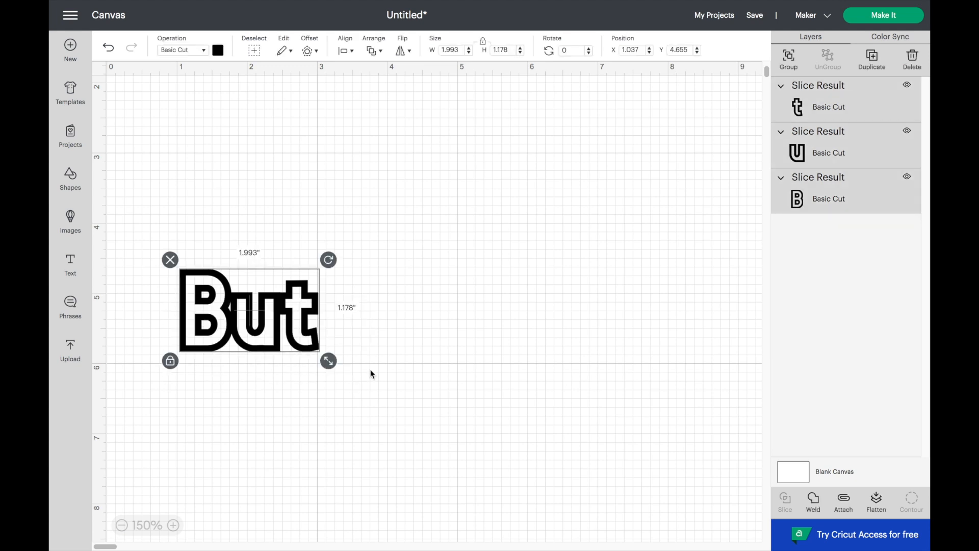
click(816, 501)
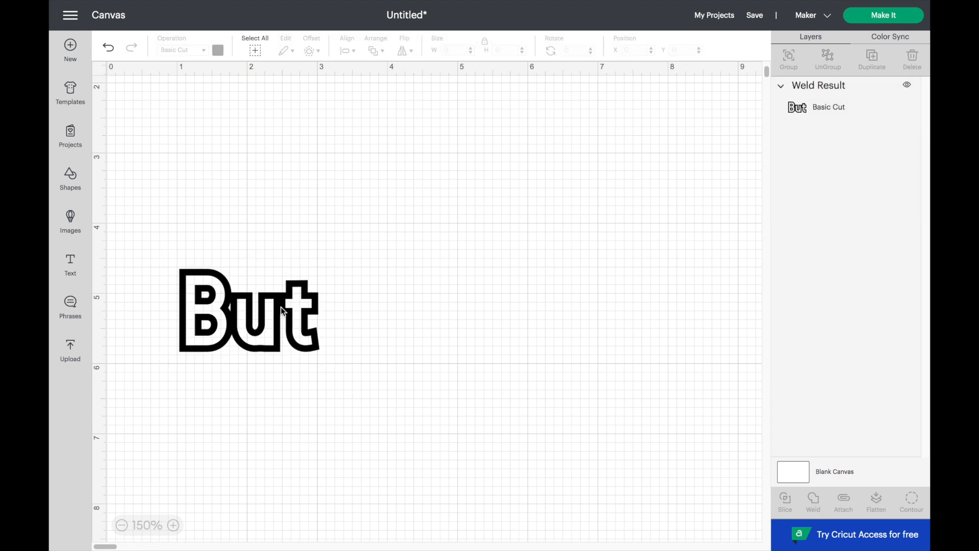
Move the welded word "But" to about X 3.41, Y 3.17 on the canvas
drag(281, 305, 289, 200)
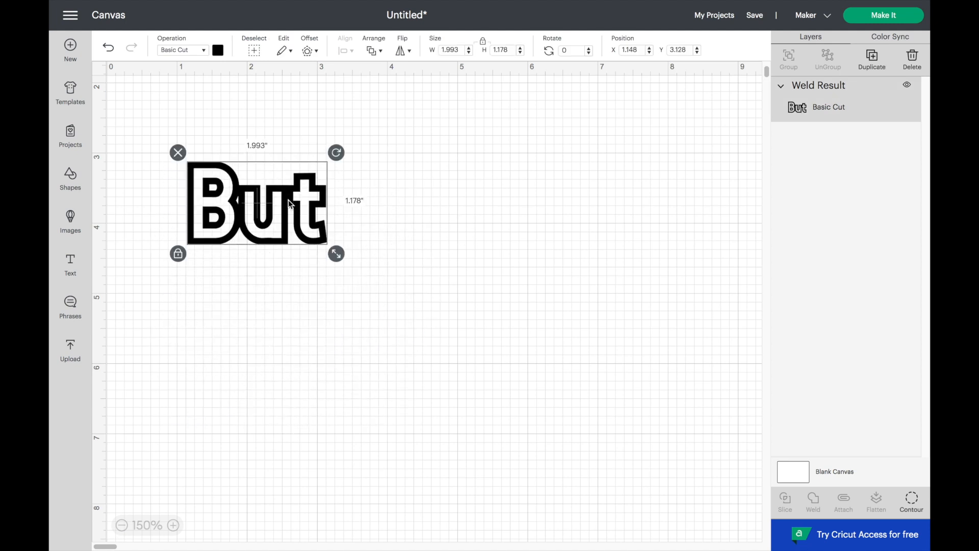
click(277, 280)
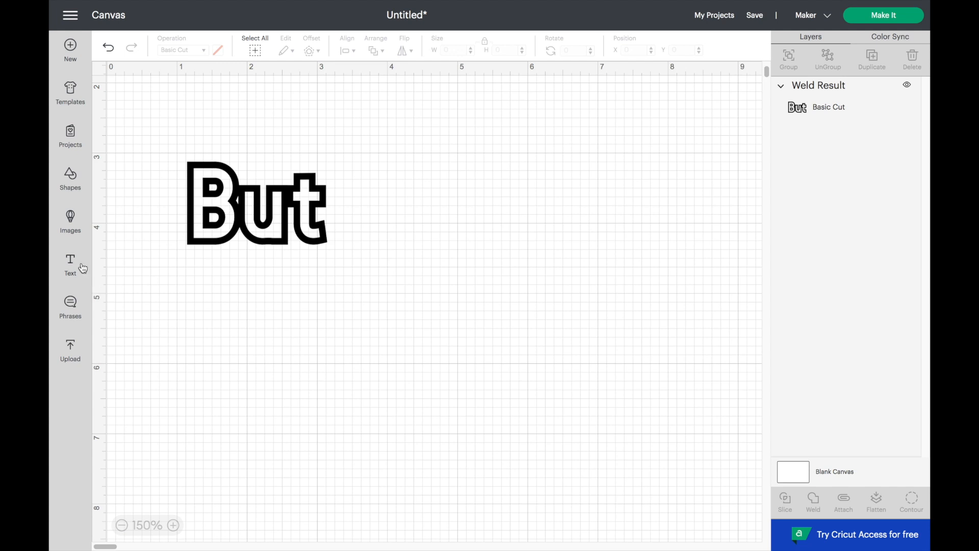
drag(191, 206, 351, 209)
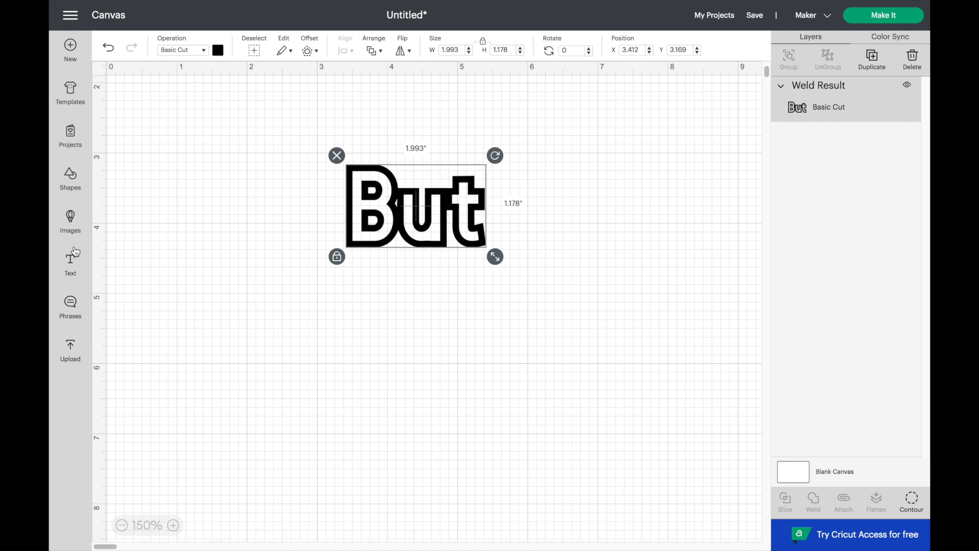
Insert a triangle, shrink it to about 1.07 by 0.93 in and rotate it 90° to point toward the word
click(71, 174)
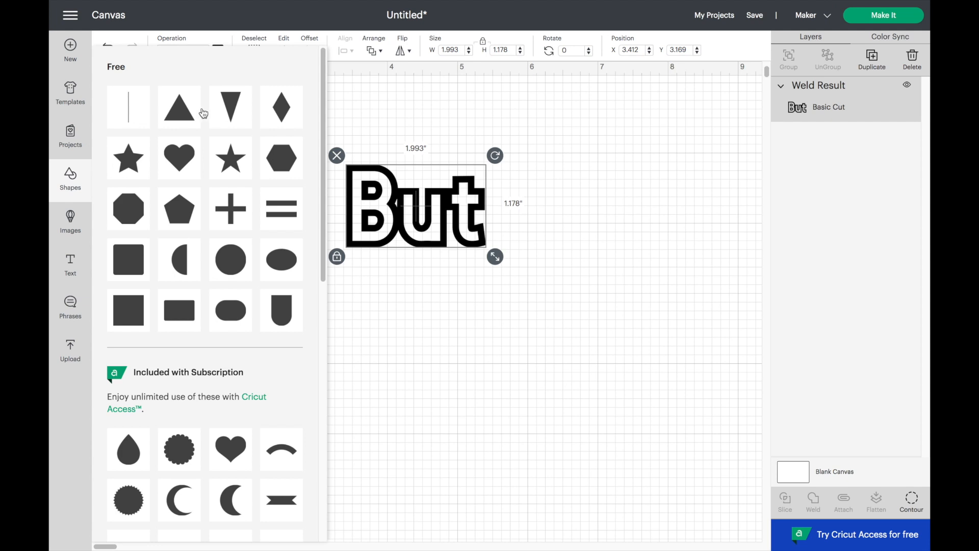
click(179, 113)
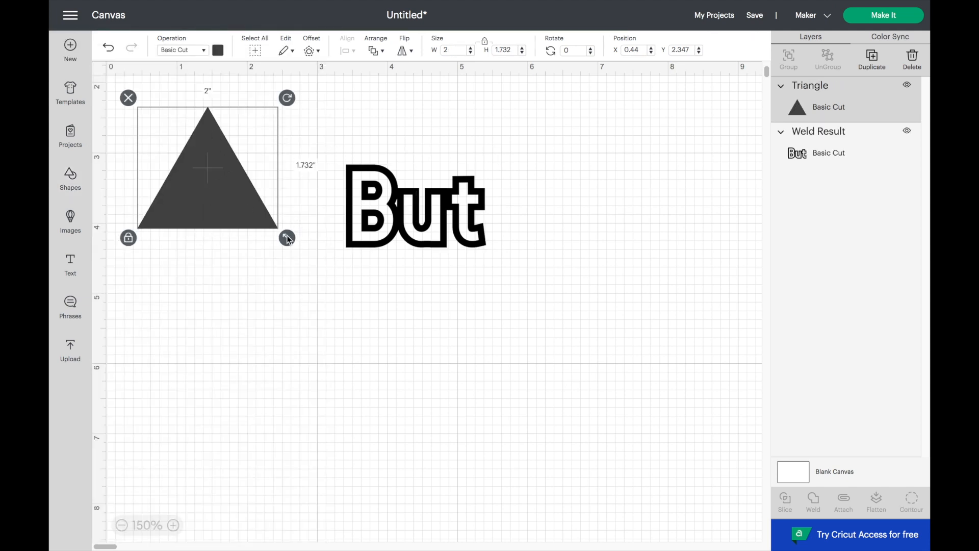
drag(279, 237, 200, 179)
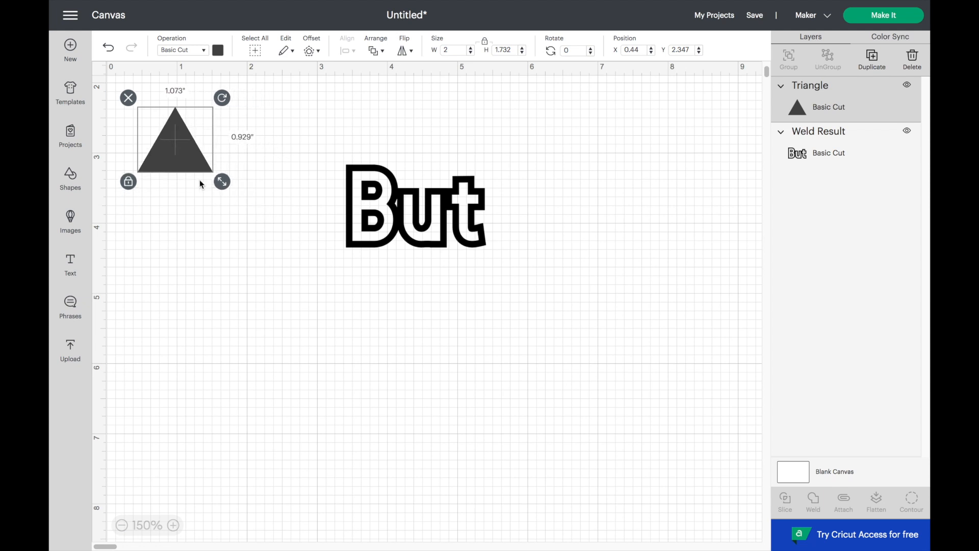
drag(224, 100, 236, 202)
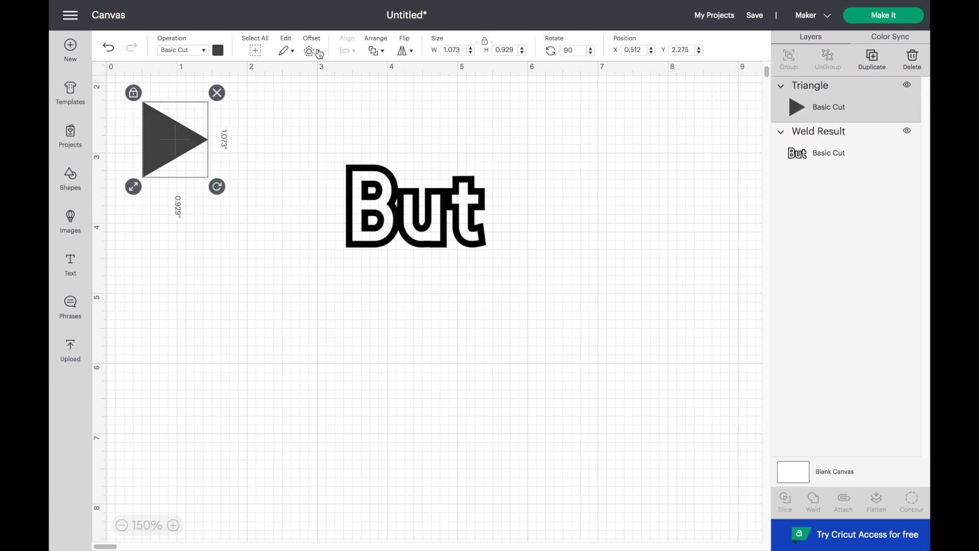
Try a 0.09 in square-cornered offset on the triangle, remove it, and preview the offset with rounded corners
click(312, 51)
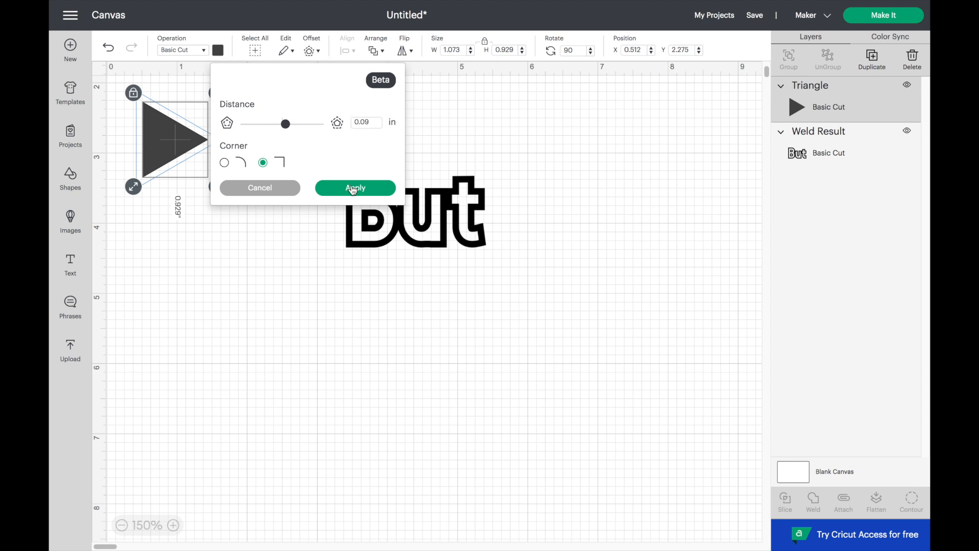
click(353, 188)
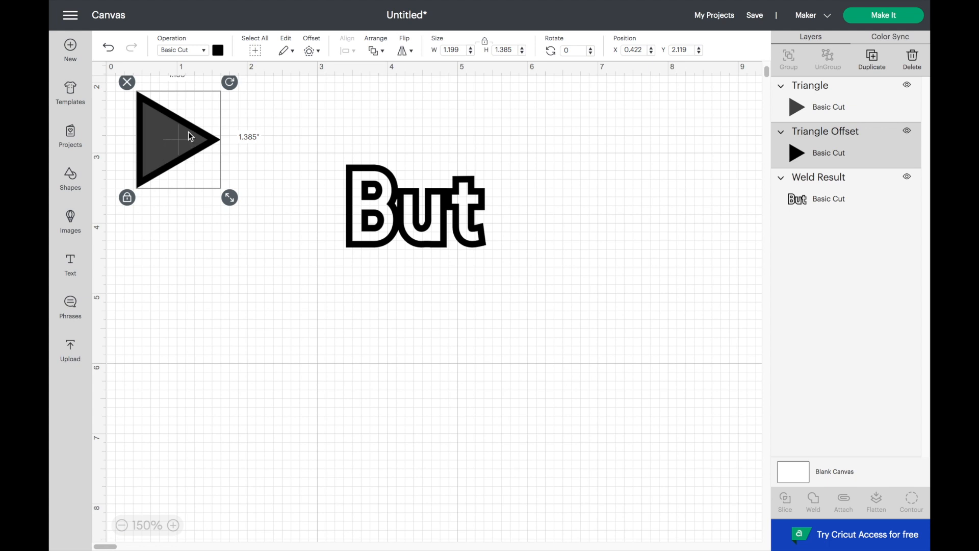
key(Delete)
click(173, 149)
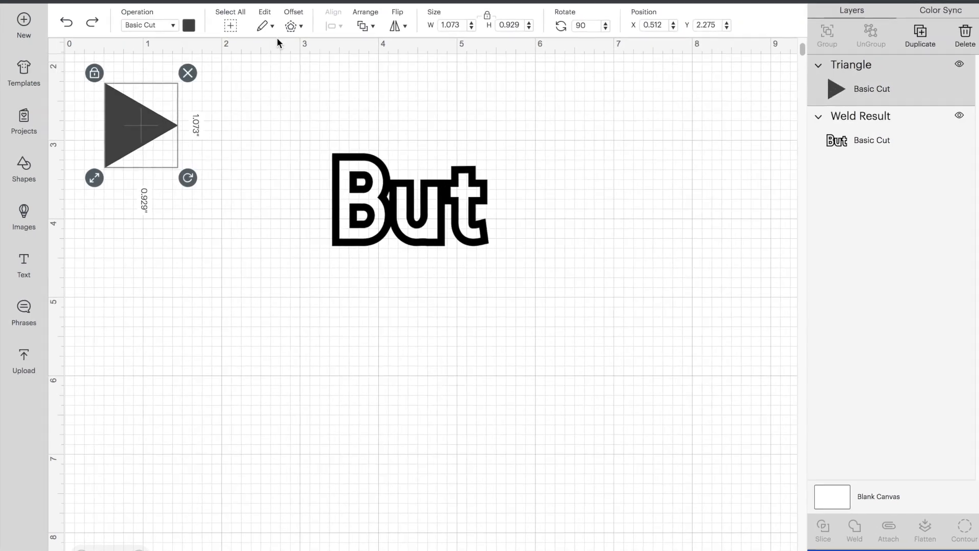
click(290, 25)
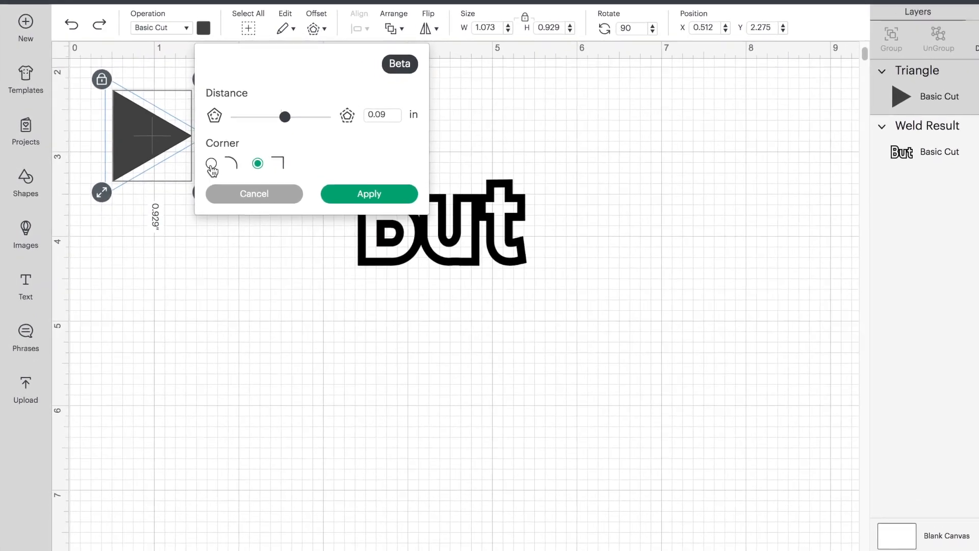
click(205, 158)
click(402, 227)
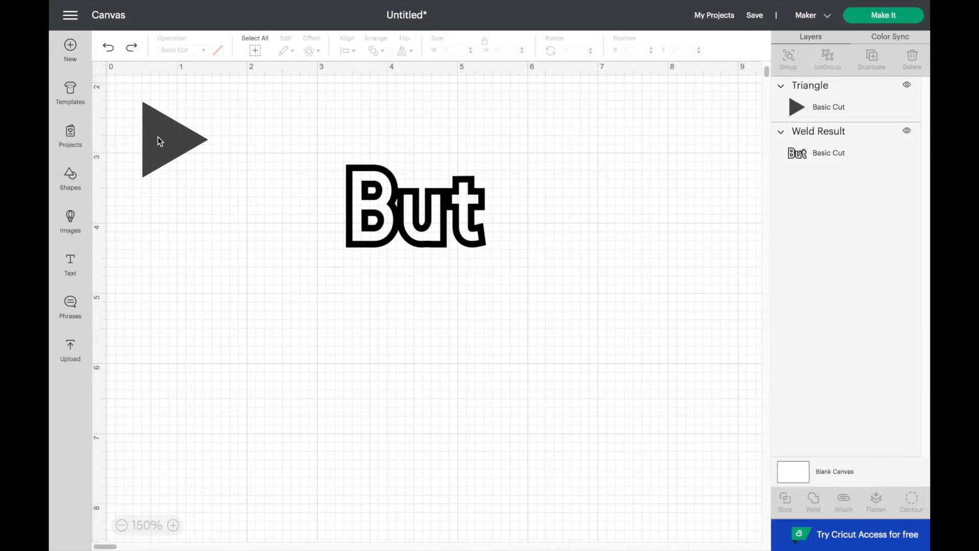
Apply a 0.09 in offset with square corners to the triangle
click(158, 137)
click(311, 53)
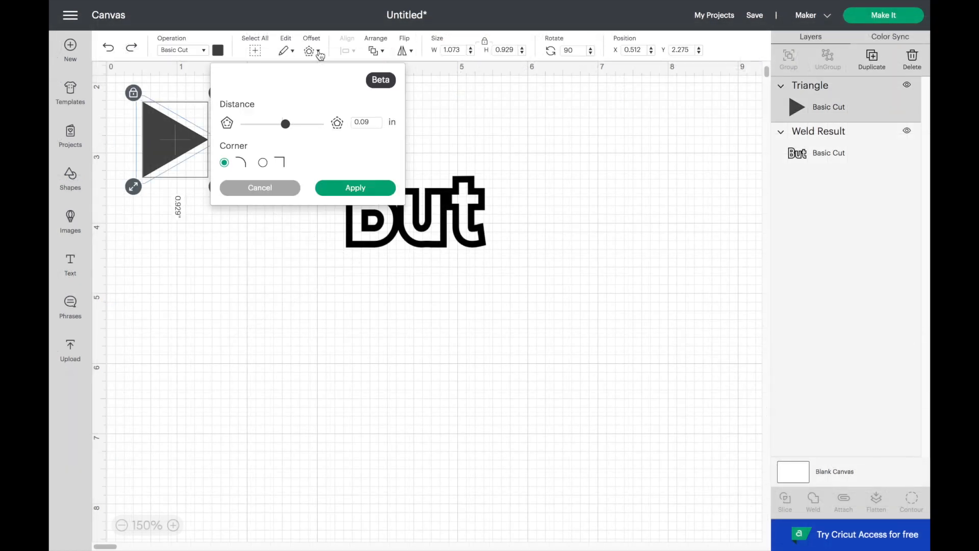
click(263, 163)
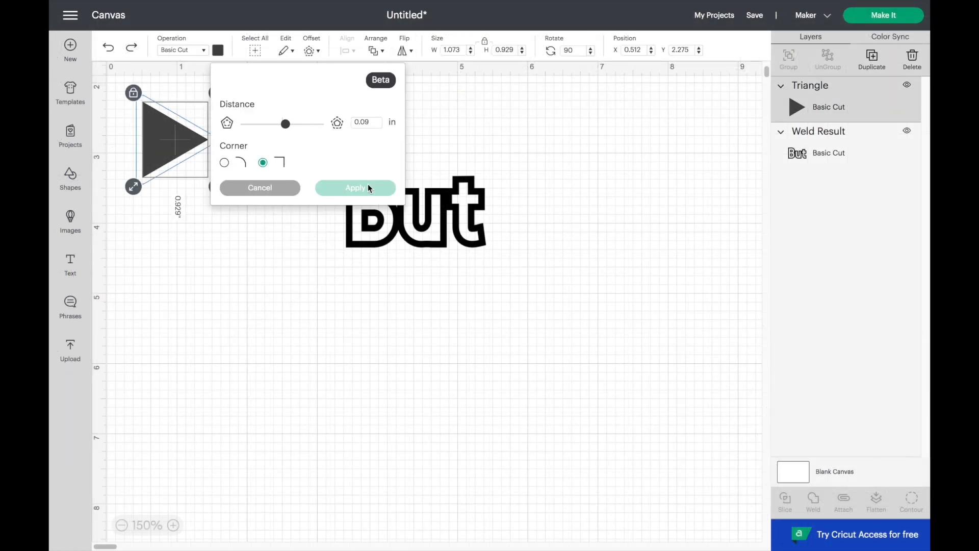
click(348, 188)
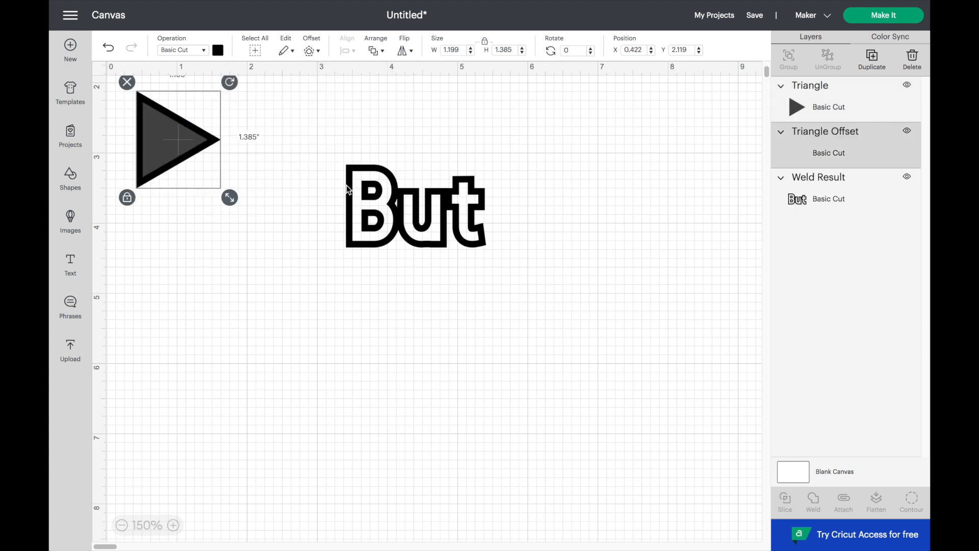
Select the triangle together with its offset and slice them
click(168, 143)
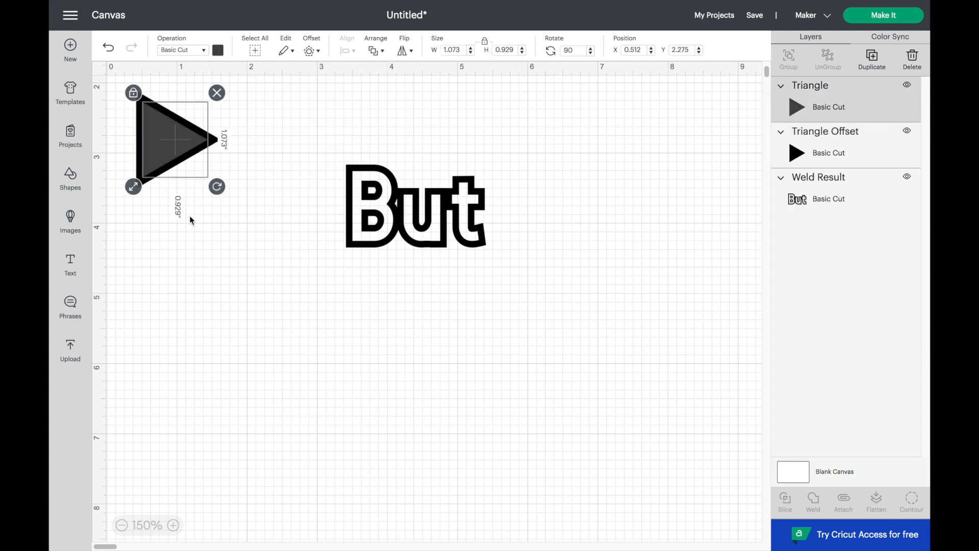
click(185, 197)
drag(184, 196, 135, 117)
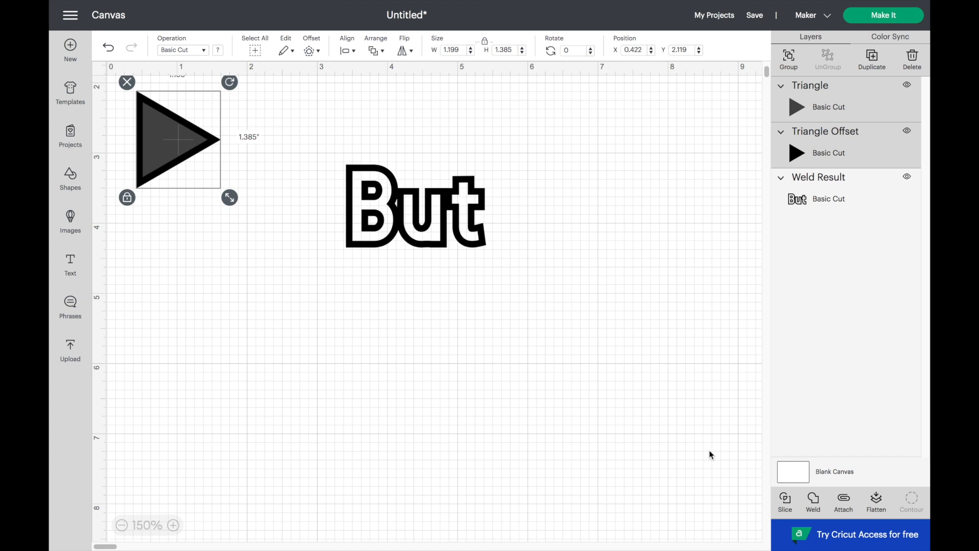
click(314, 174)
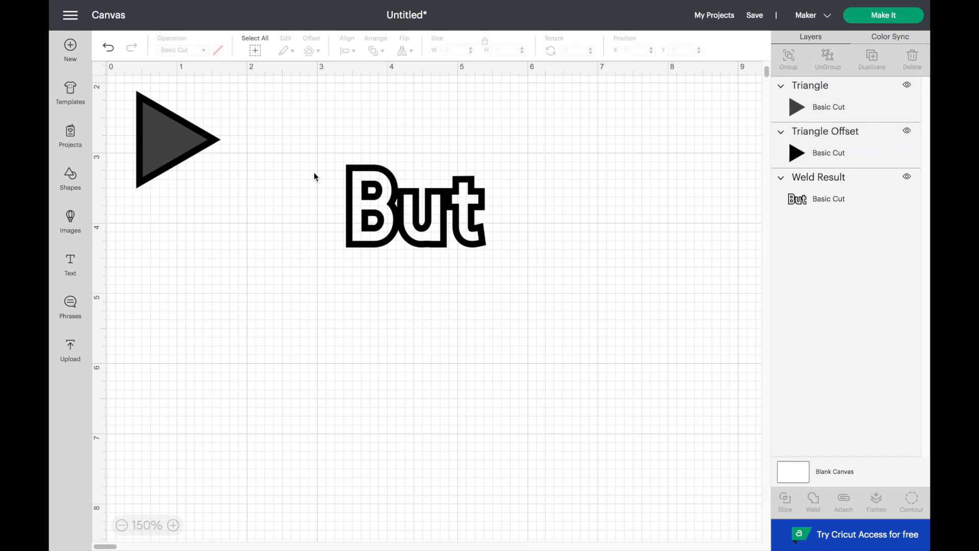
click(169, 138)
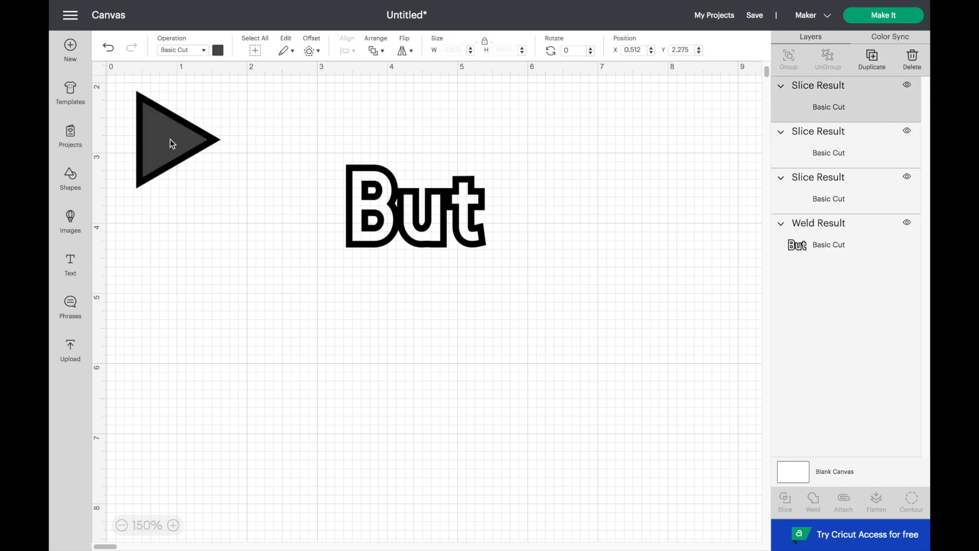
Separate the slice results and delete the two filled triangles, keeping only the triangle outline
drag(167, 141, 195, 287)
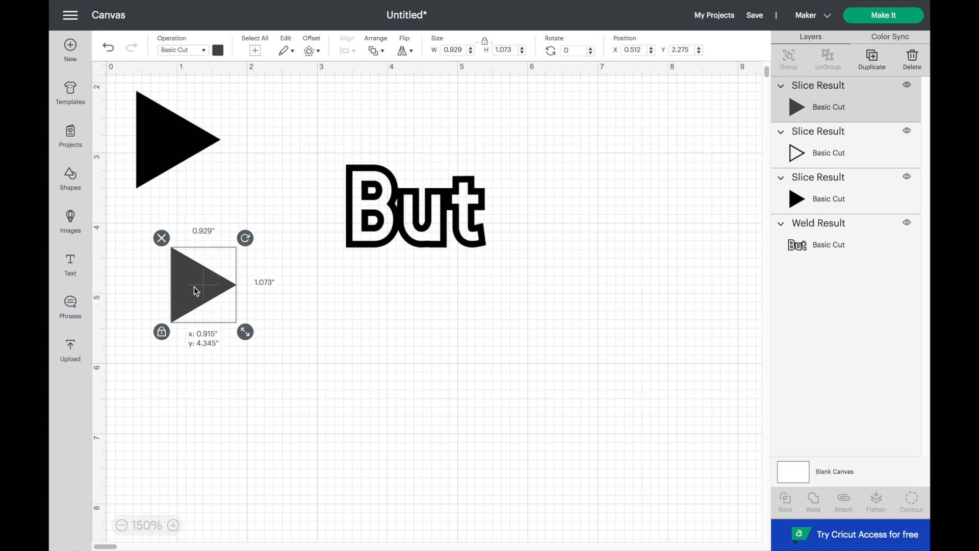
click(166, 142)
drag(167, 142, 257, 368)
click(166, 153)
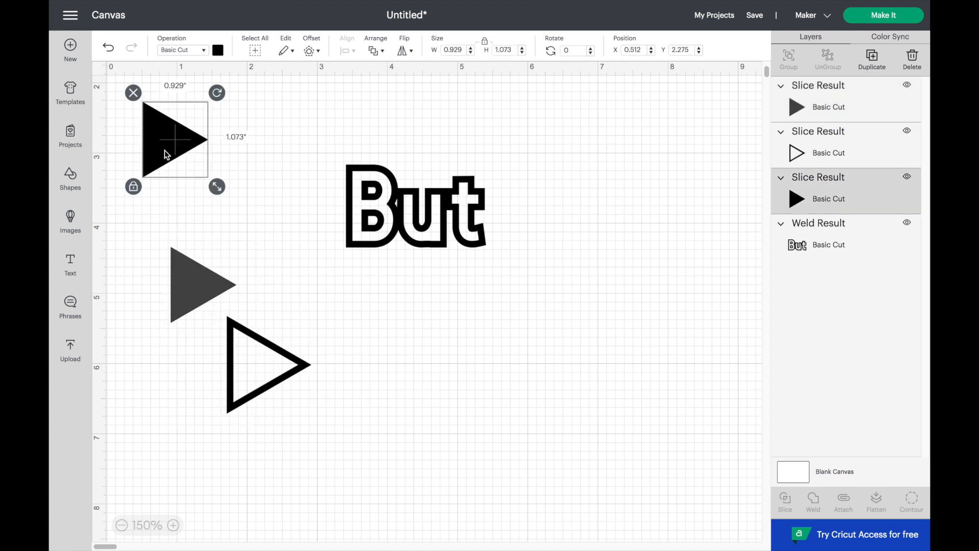
key(Delete)
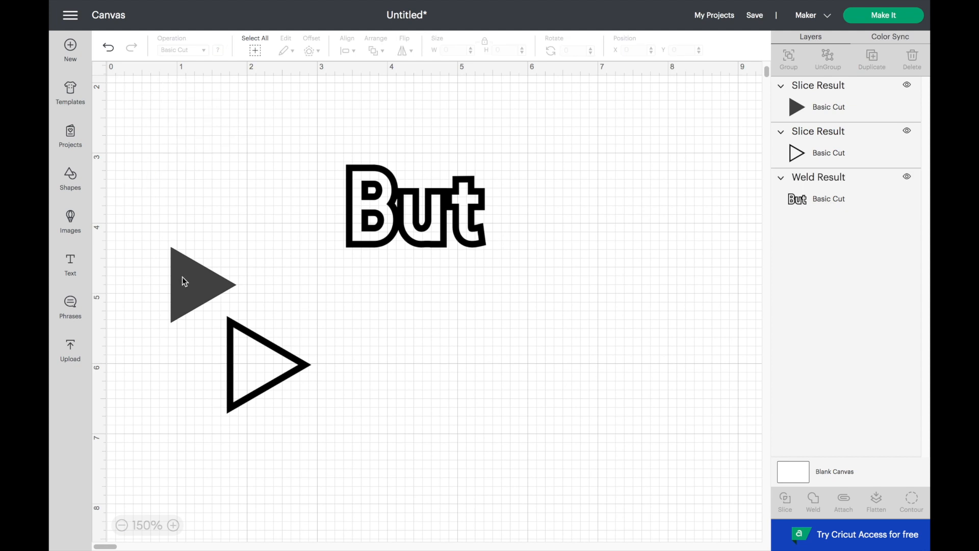
click(182, 277)
key(Delete)
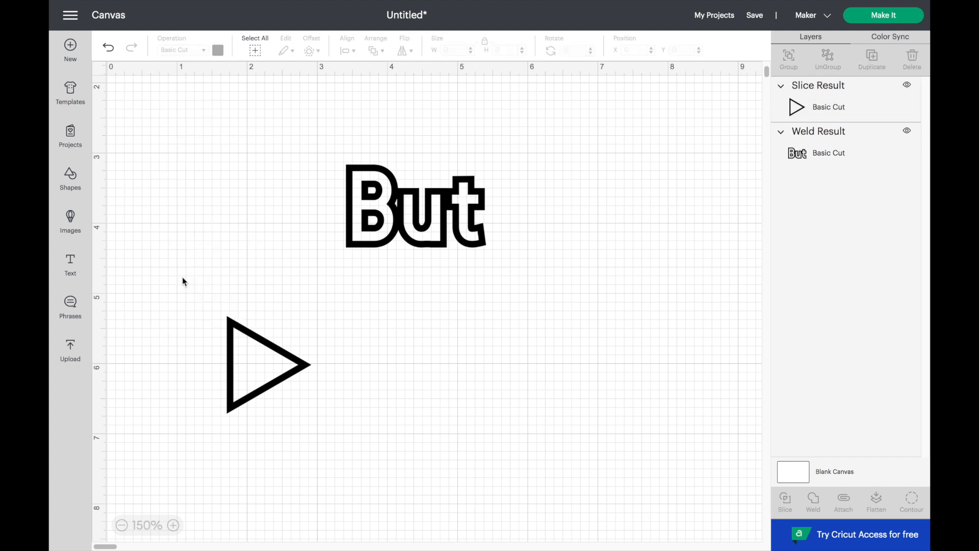
Try the triangle outline beside the B at about 0.75 by 0.86 in, and delete it
click(296, 361)
drag(304, 352, 327, 211)
drag(345, 268, 298, 229)
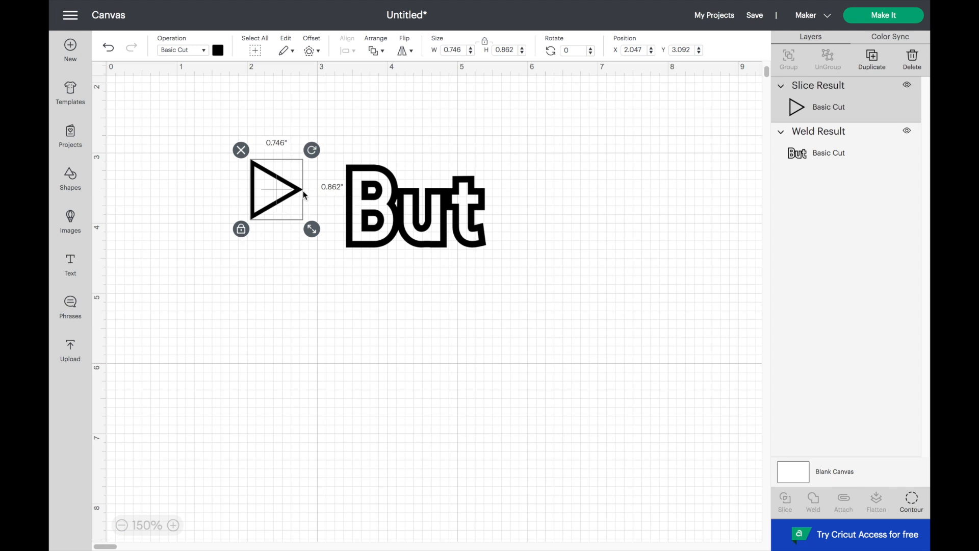
key(Delete)
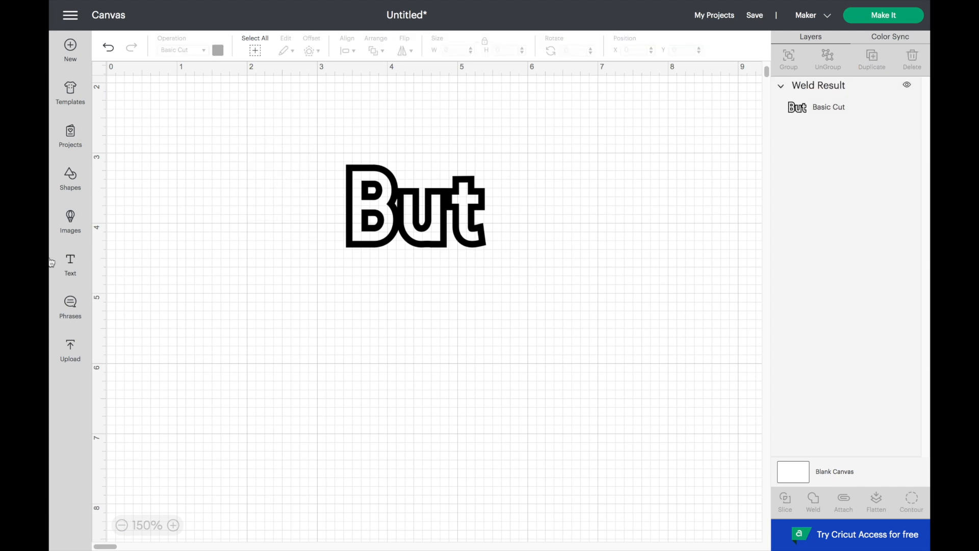
Insert a new triangle, rotate it 90°, shrink it to about 0.77 by 0.67 in and place it just before the B
click(70, 178)
click(260, 187)
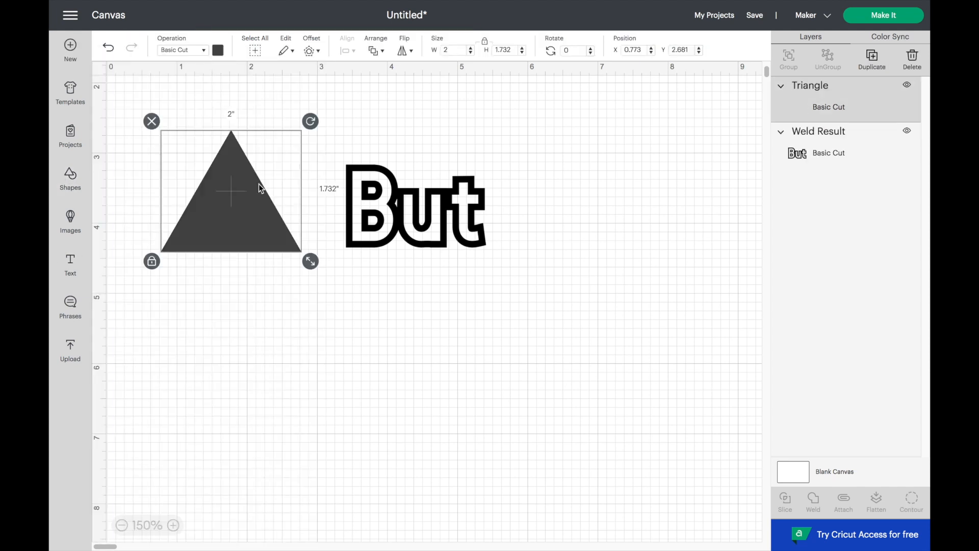
drag(310, 121, 304, 269)
drag(161, 270, 238, 202)
drag(255, 159, 304, 211)
drag(274, 248, 285, 236)
Reduce the triangle to an outline using a 0.09 in square-cornered offset and slice, and place it against the B at about X 2.54, Y 3.20
click(311, 50)
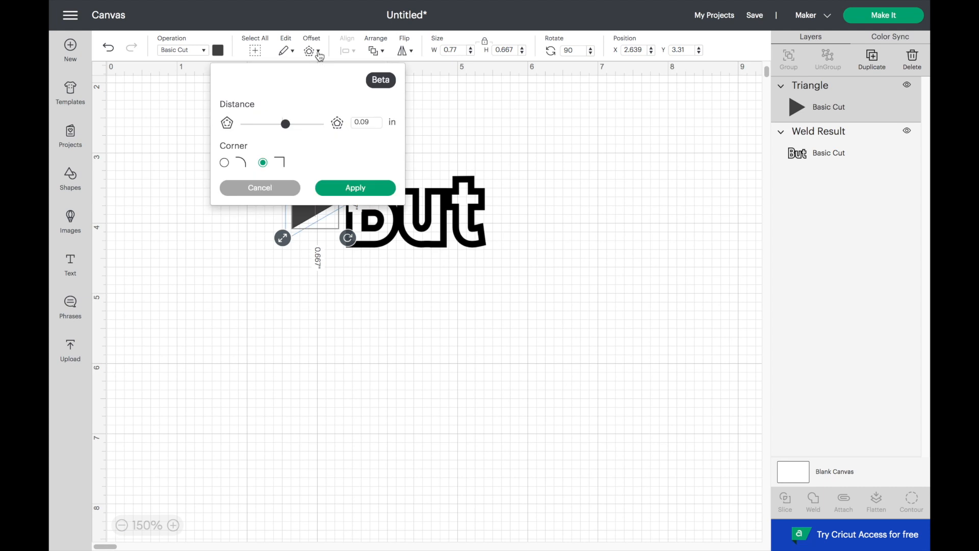
click(354, 188)
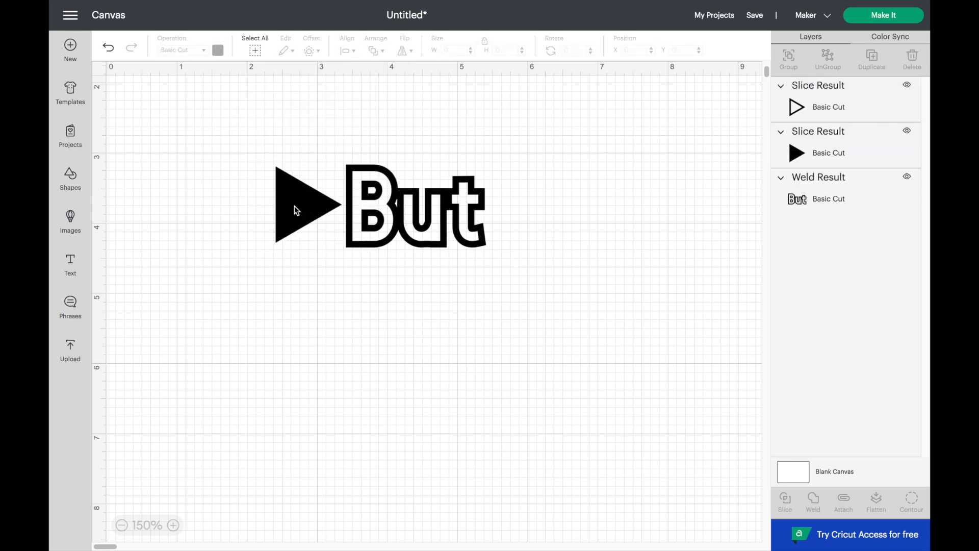
drag(295, 206, 293, 253)
click(314, 206)
key(Delete)
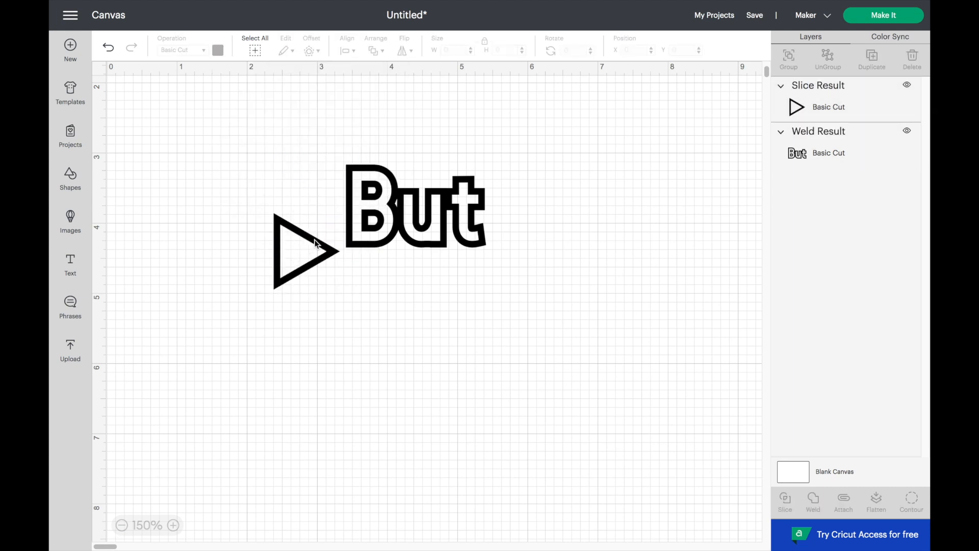
drag(315, 243, 325, 192)
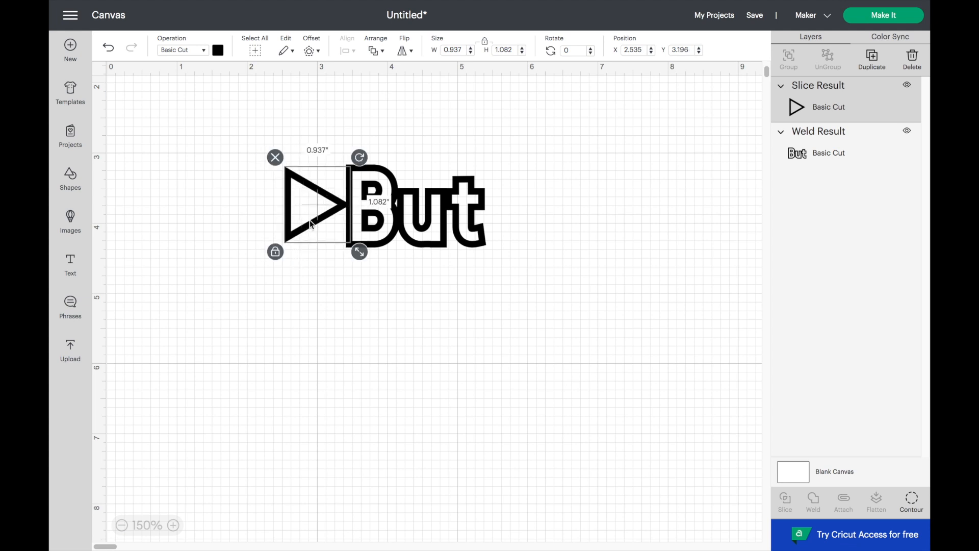
Make two copies of the outlined triangle and move one of them to about X 0.83, Y 2.18
key(ctrl+v)
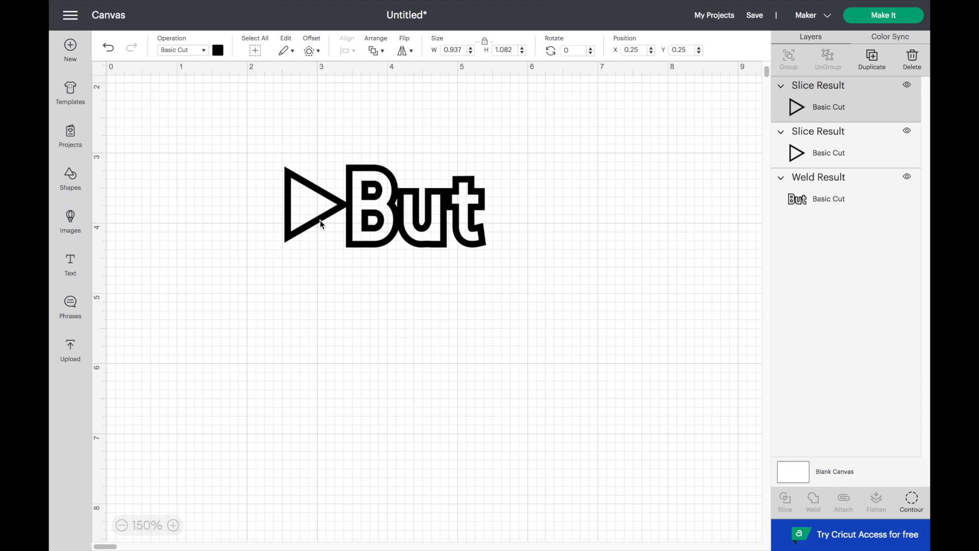
click(316, 221)
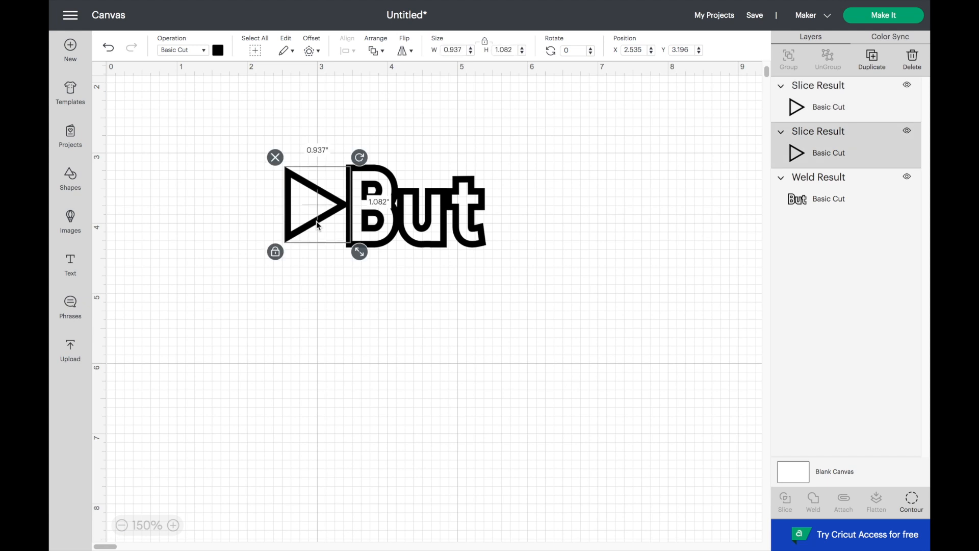
key(ctrl+v)
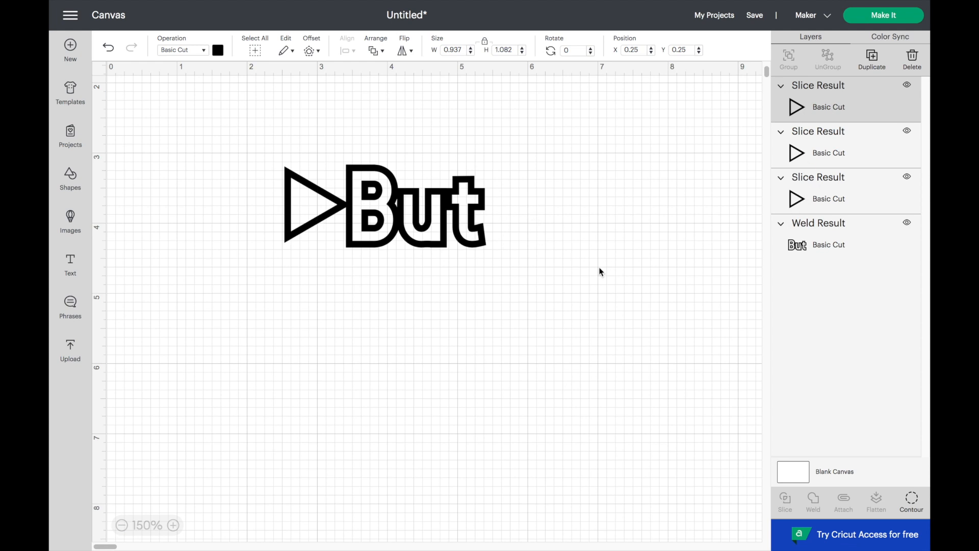
click(121, 525)
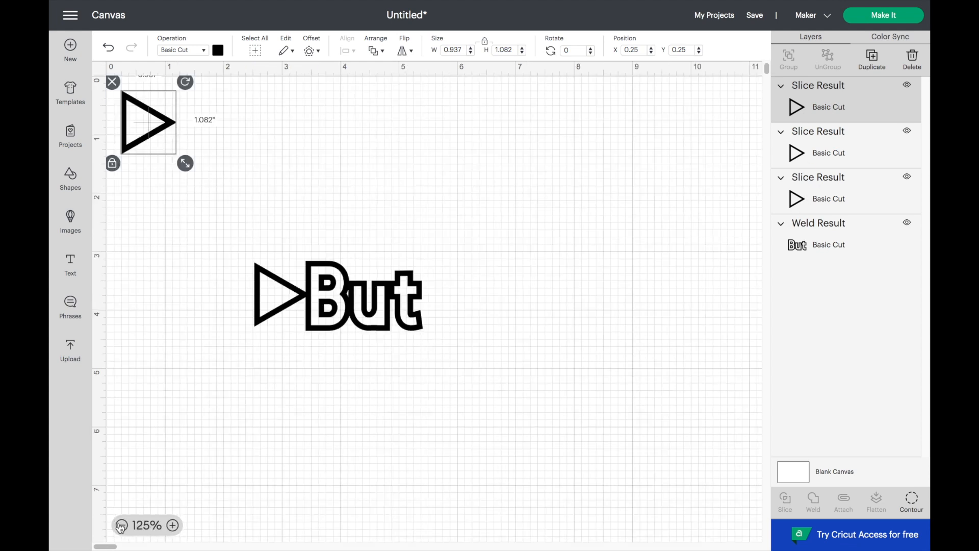
drag(139, 140, 177, 247)
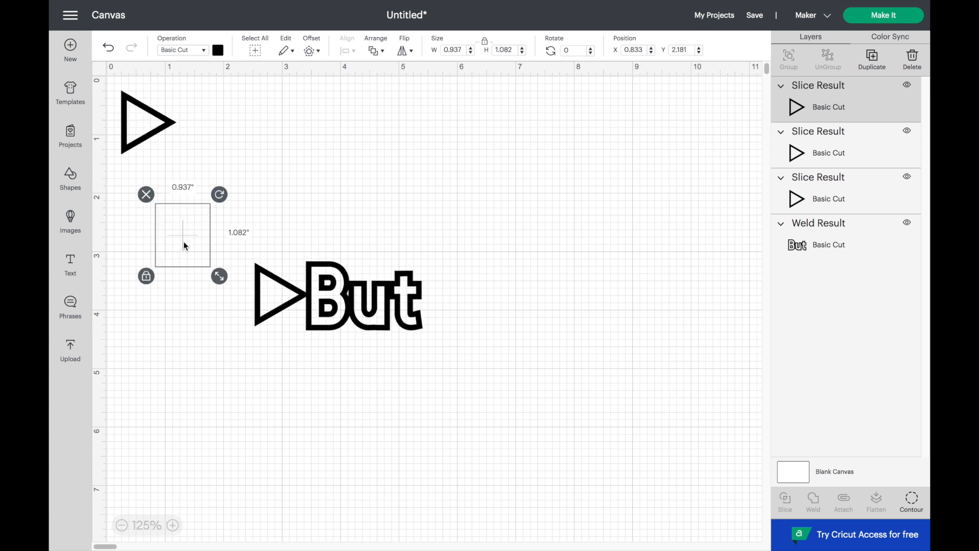
Place the two triangle copies in a row before the first triangle and centre all three vertically
click(277, 172)
drag(148, 129, 229, 305)
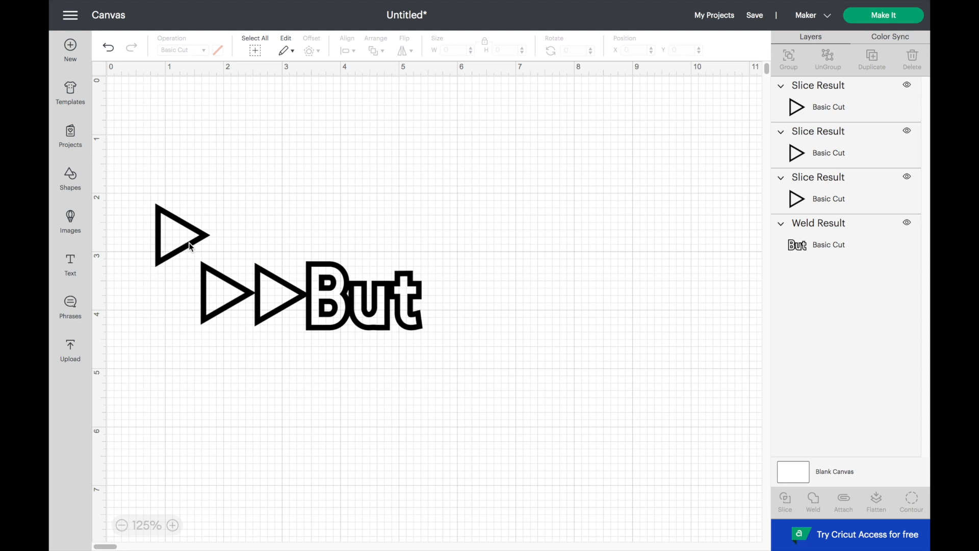
click(190, 252)
drag(189, 253, 174, 294)
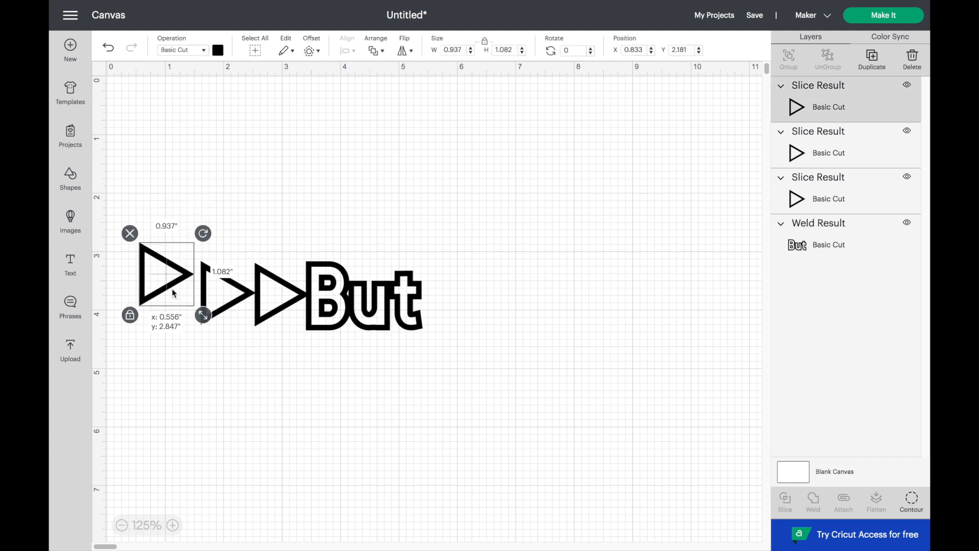
drag(140, 212, 279, 323)
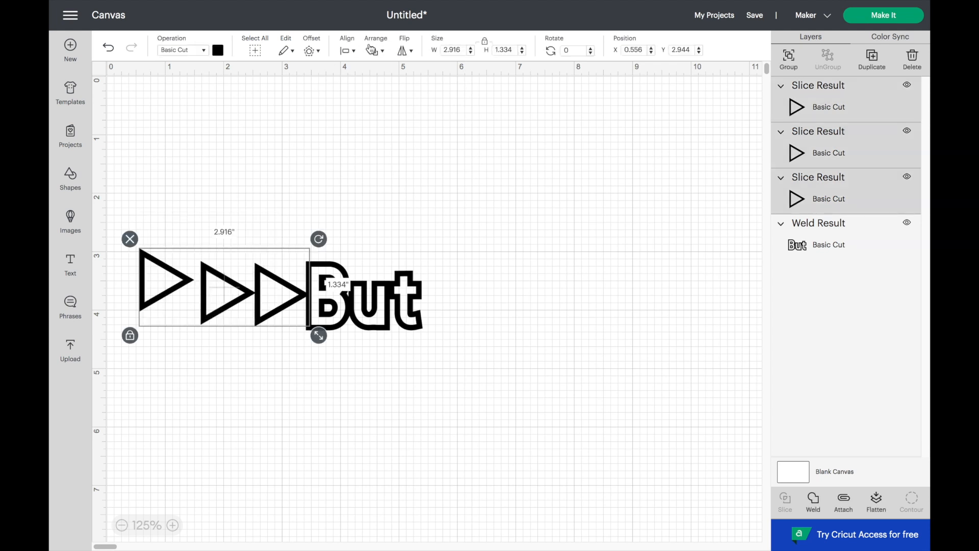
click(354, 51)
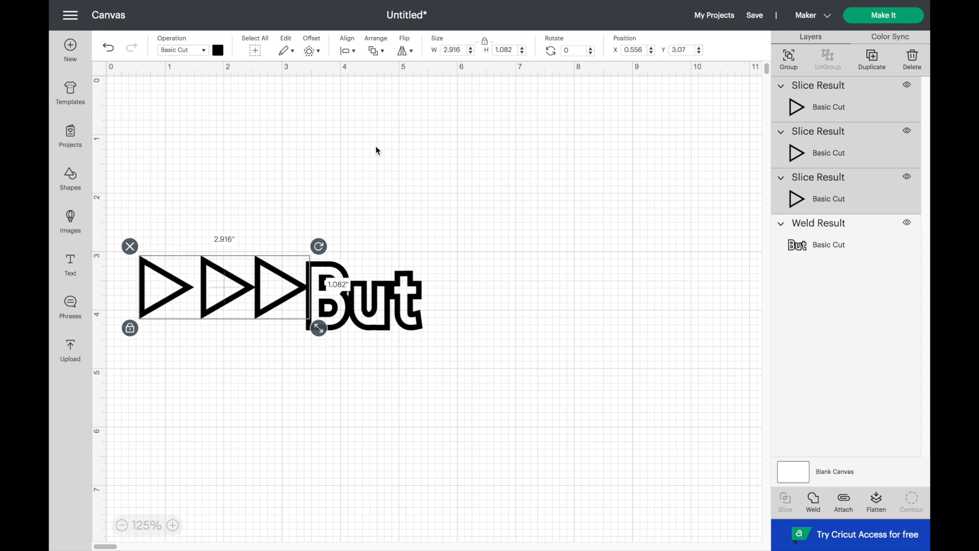
Nudge the middle triangle toward the B to X 1.691 so its tip overlaps the next triangle's vertical edge
click(173, 526)
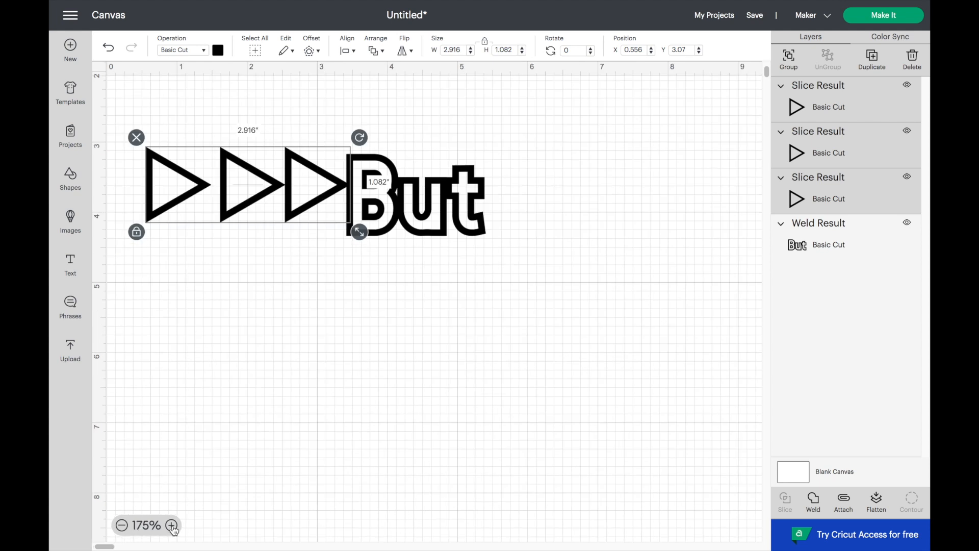
click(174, 526)
click(174, 526)
click(174, 526)
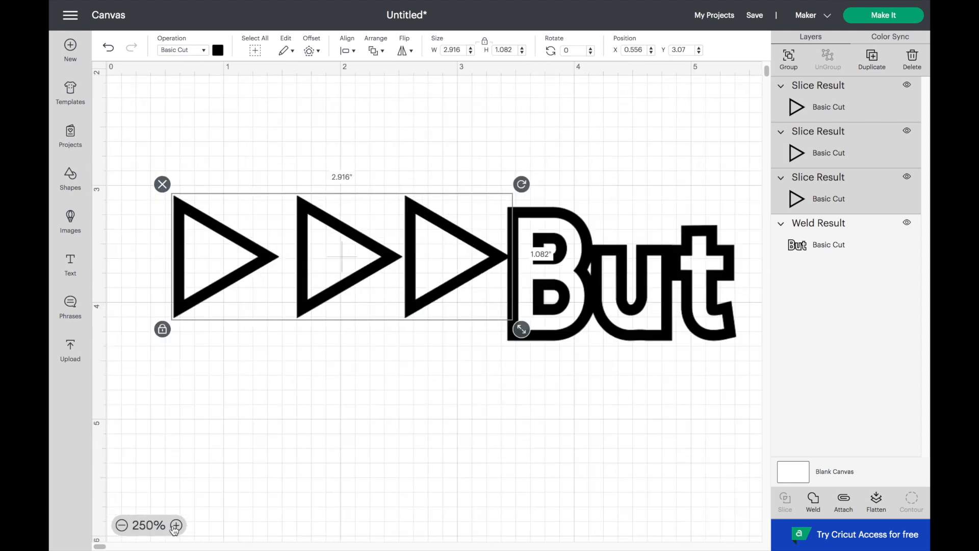
click(175, 527)
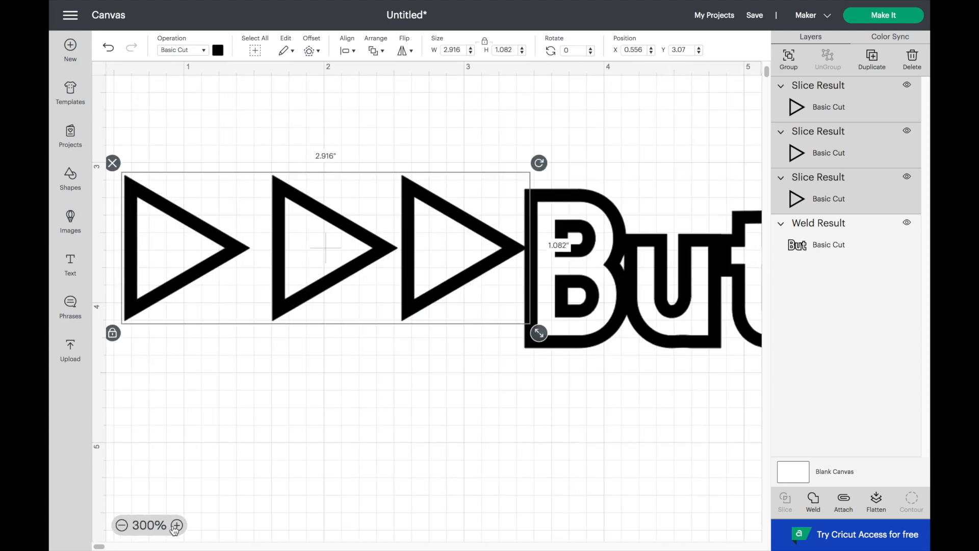
click(341, 271)
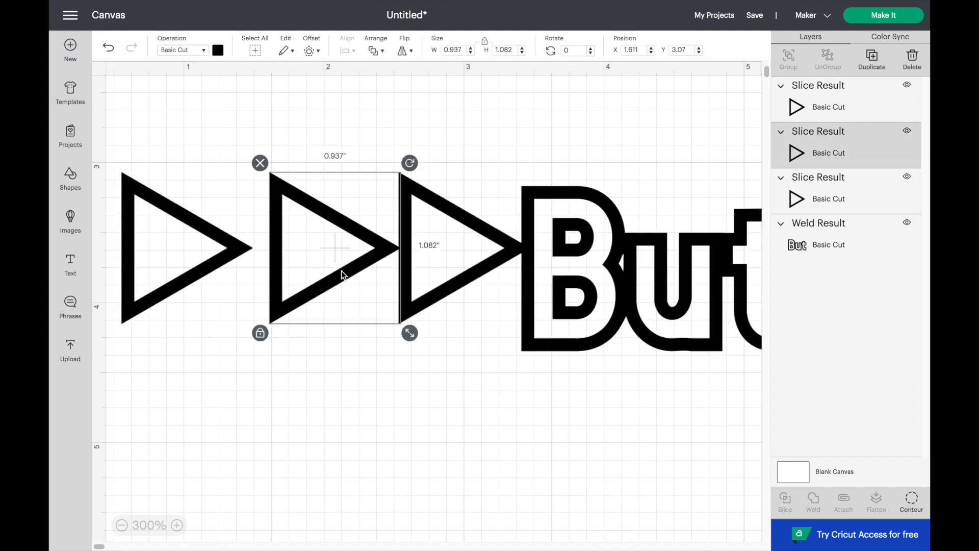
key(Right)
key(Right)
key(Right)
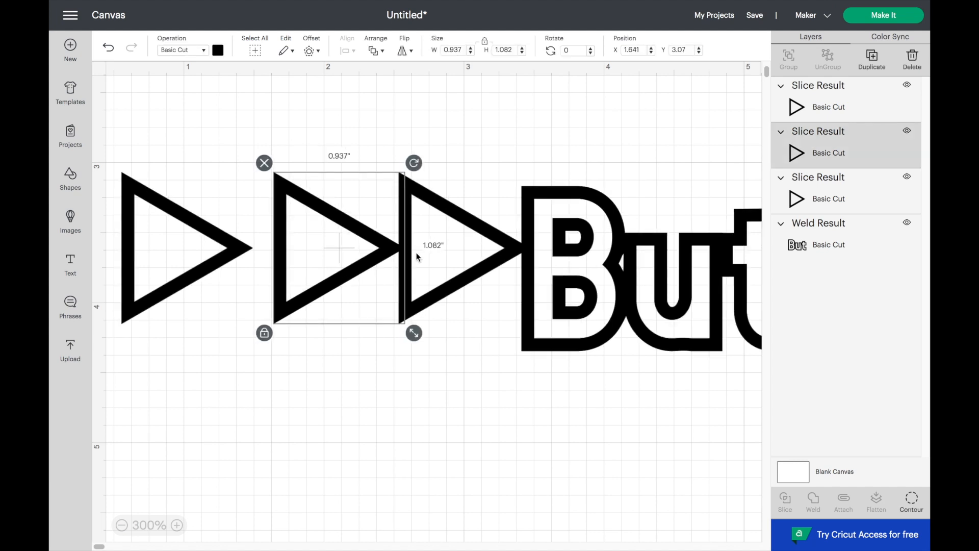
key(Right)
key(Right)
key(Right)
key(Right)
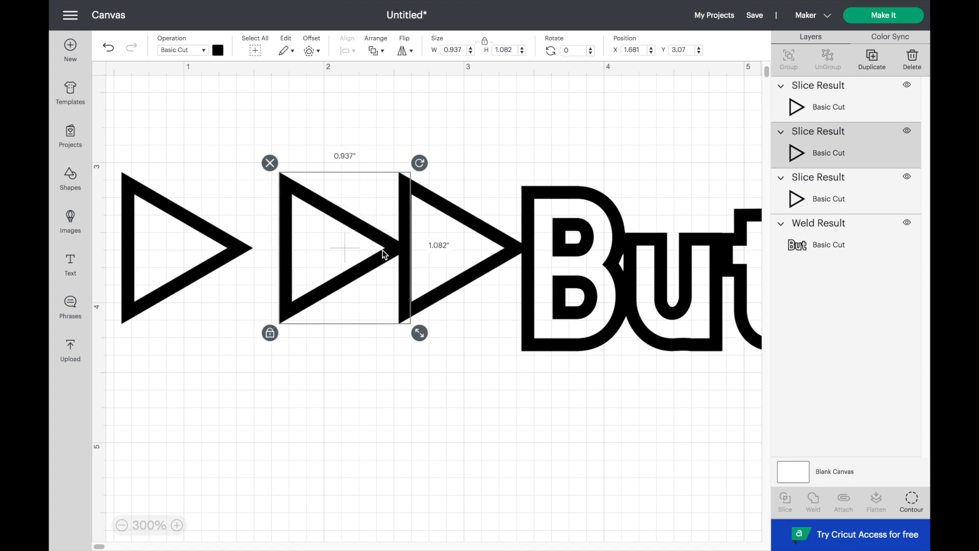
key(Right)
key(Right)
key(Right)
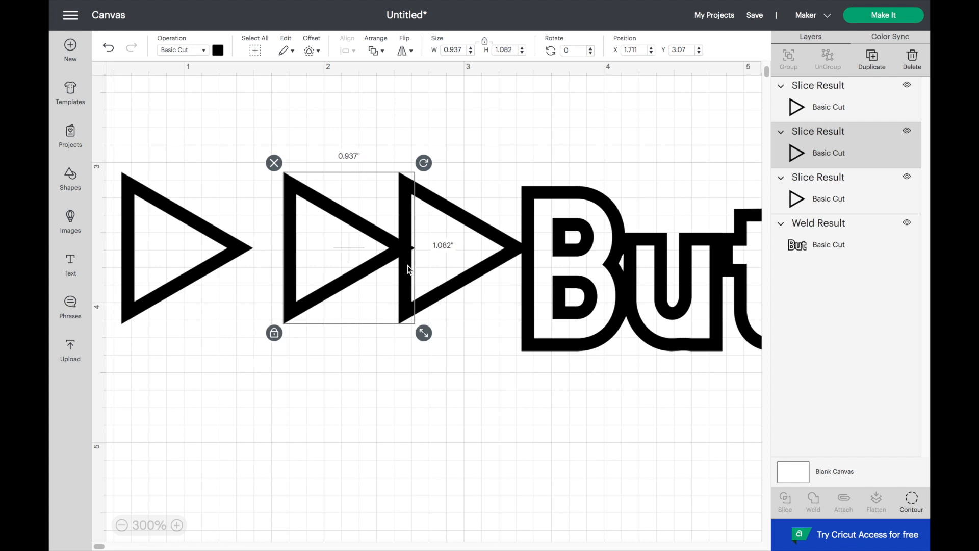
key(Right)
key(Right)
key(Right)
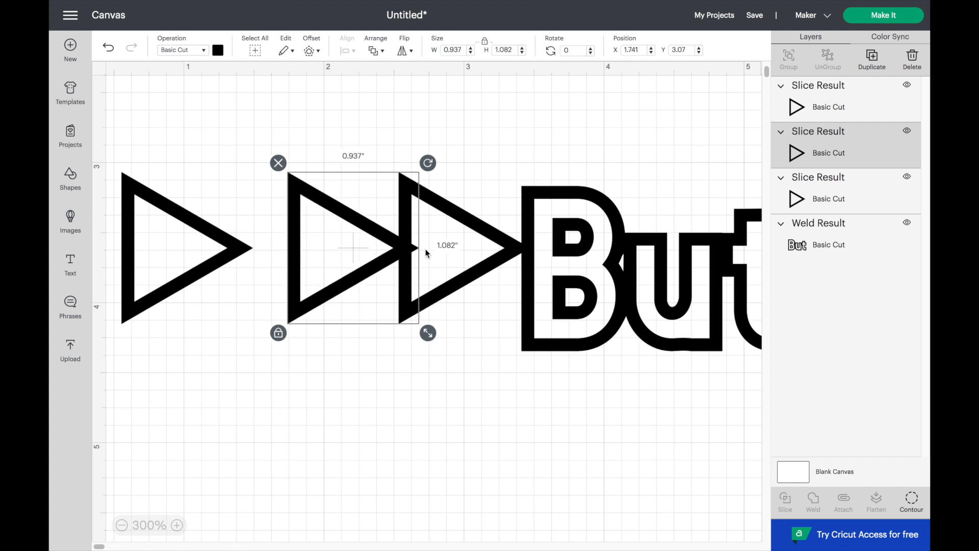
key(Left)
key(Left)
key(Left)
key(Left)
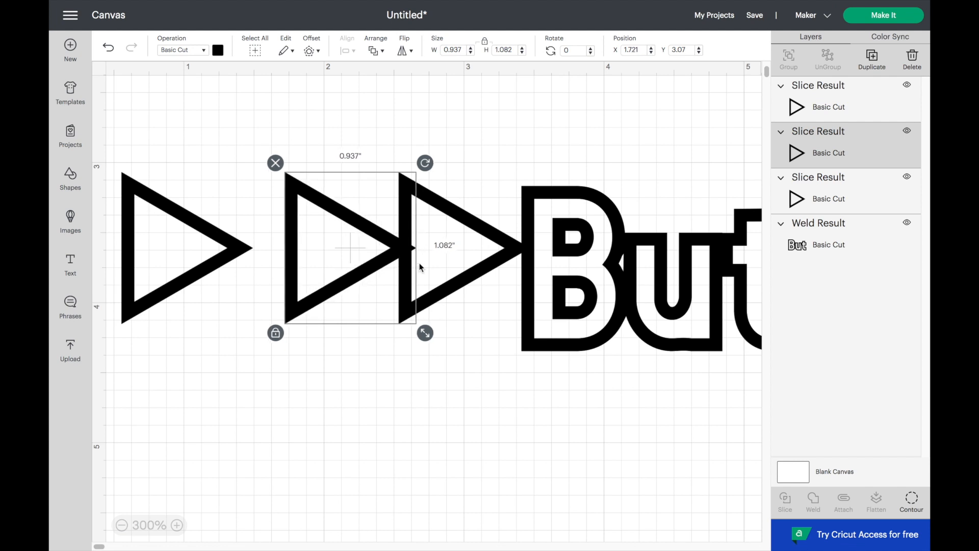
key(Left)
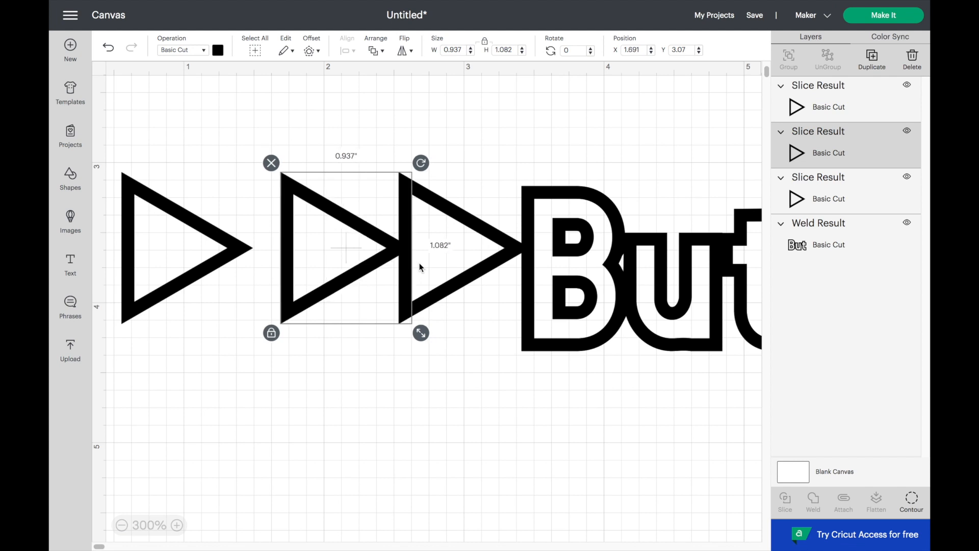
click(413, 369)
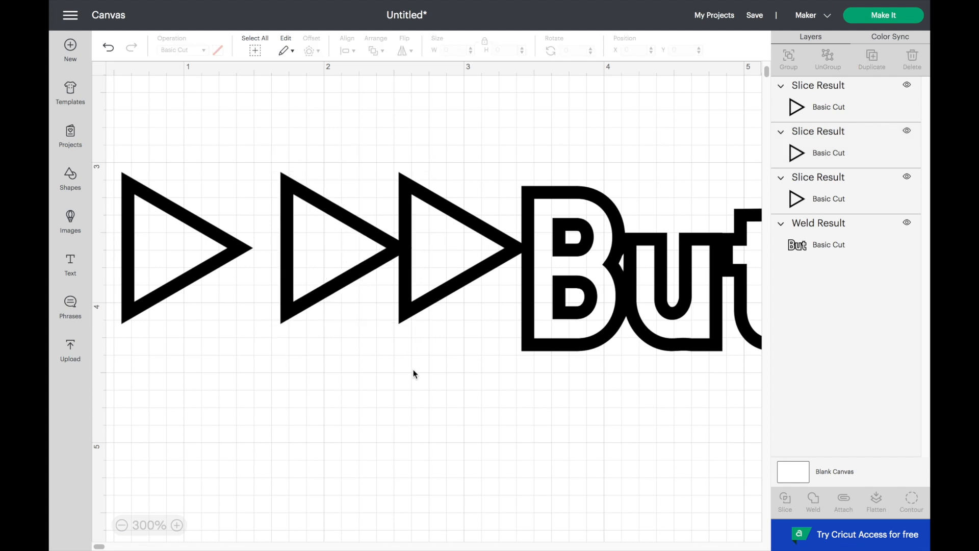
Nudge the outermost triangle to X 0.846 so its tip overlaps the middle triangle's vertical edge
click(232, 259)
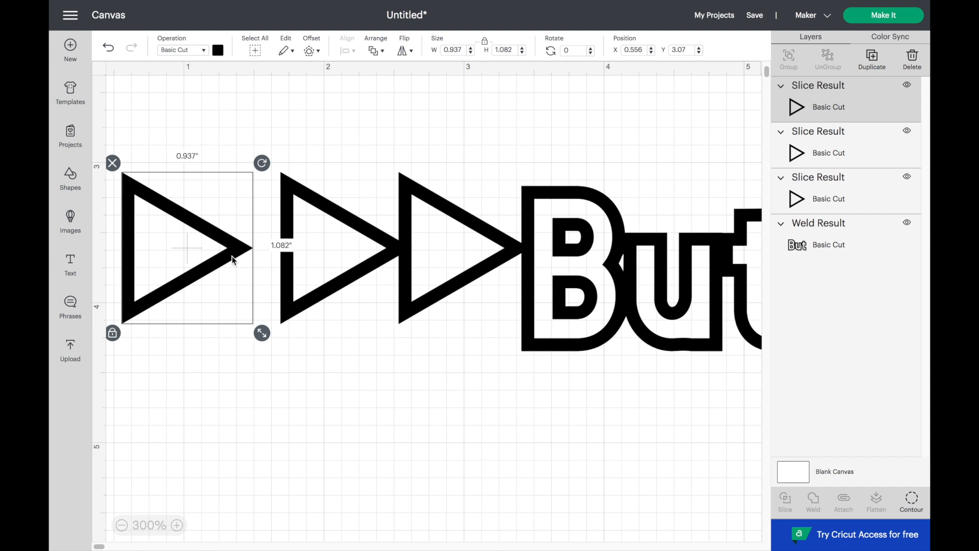
key(Right)
key(Right)
key(Right)
key(Right)
key(Right)
key(Right)
key(Right)
key(Right)
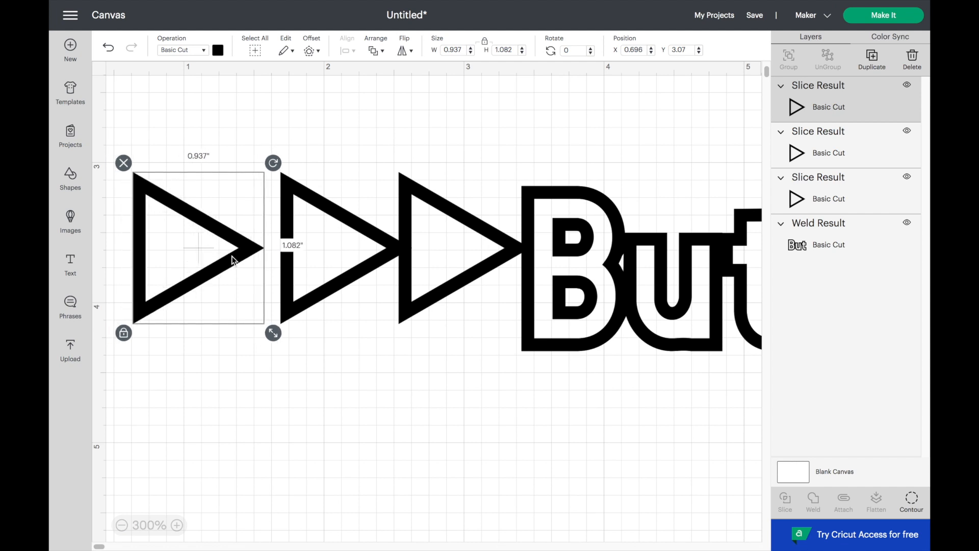
key(Right)
key(Right)
key(Right)
key(Right)
key(Right)
key(Right)
key(Right)
key(Right)
key(Right)
key(Right)
key(Right)
key(Right)
key(Left)
key(Left)
key(Left)
key(Left)
key(Left)
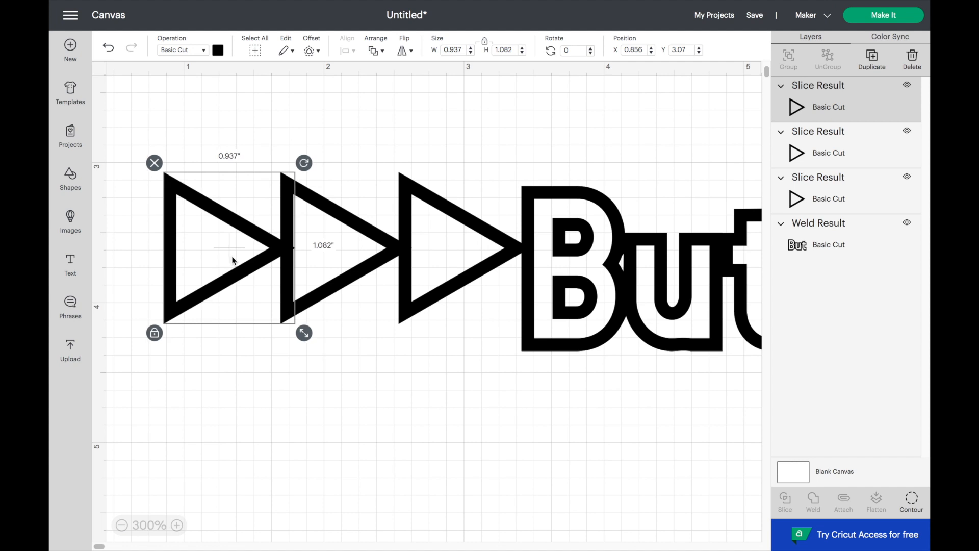
key(Left)
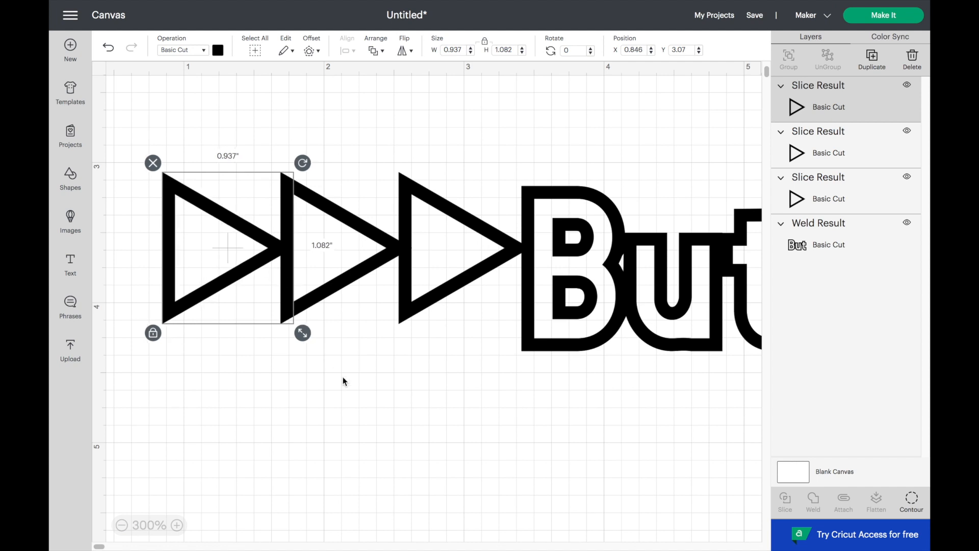
click(253, 356)
Weld the three triangles into one shape and move it clear of the B to about X 0.71, Y 3.18
drag(238, 351, 432, 180)
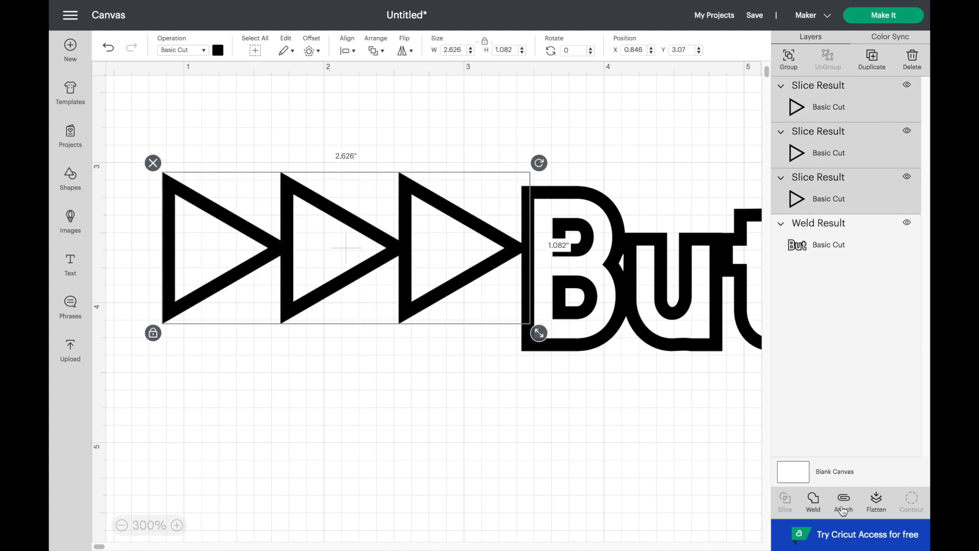
click(814, 499)
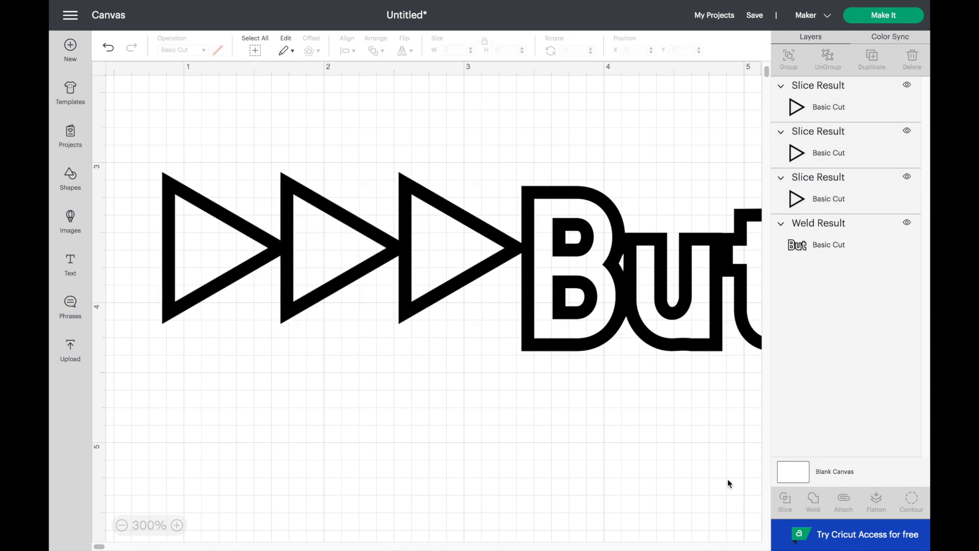
drag(411, 311, 385, 325)
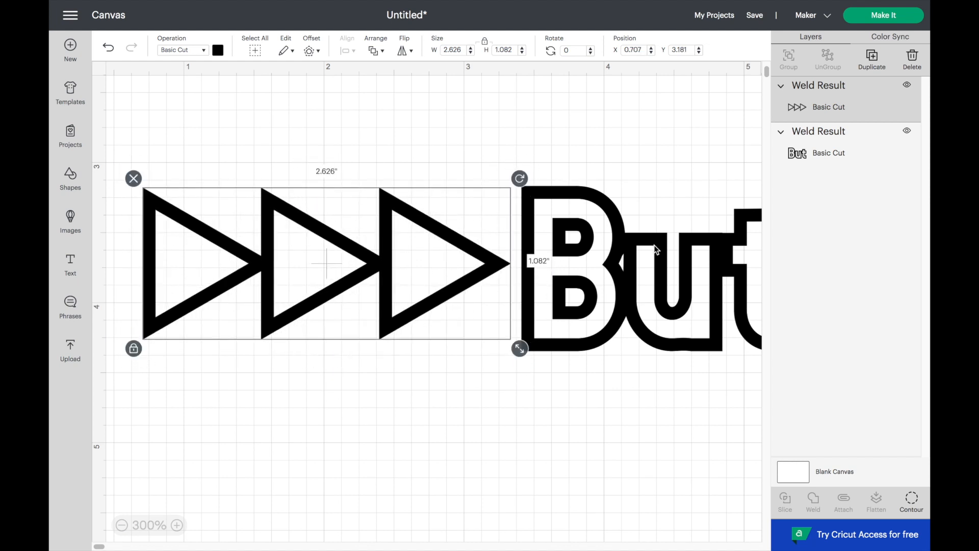
Centre the welded triangles and the word "But" vertically with each other
shift+click(617, 271)
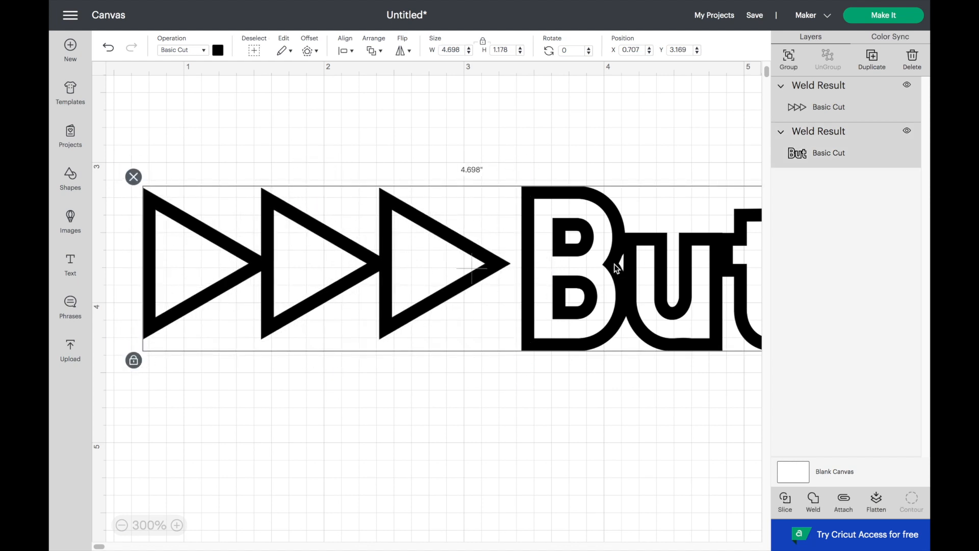
click(352, 53)
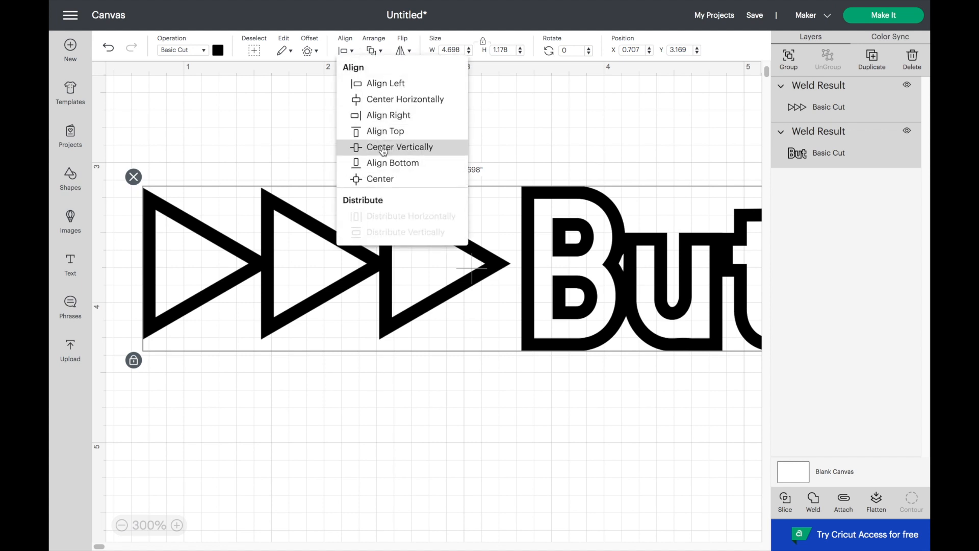
click(383, 148)
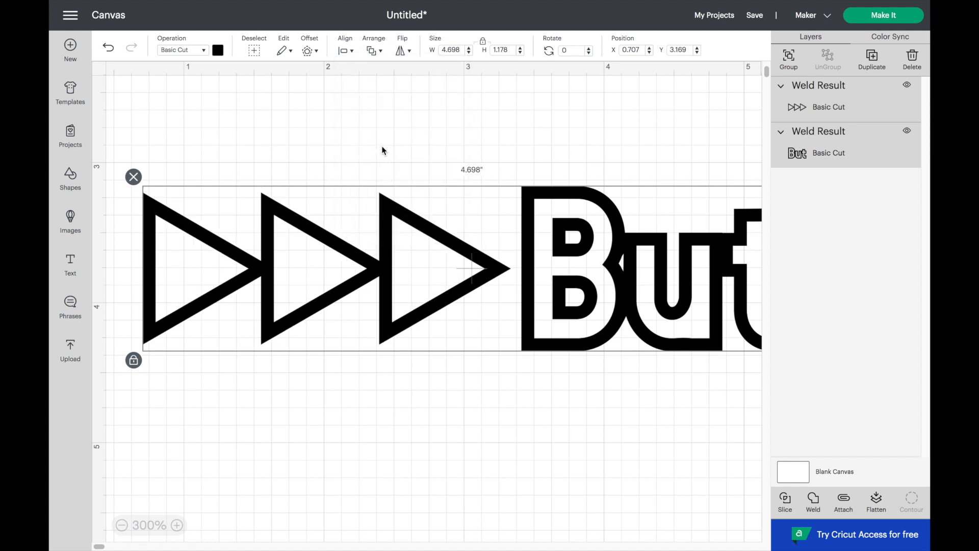
click(442, 131)
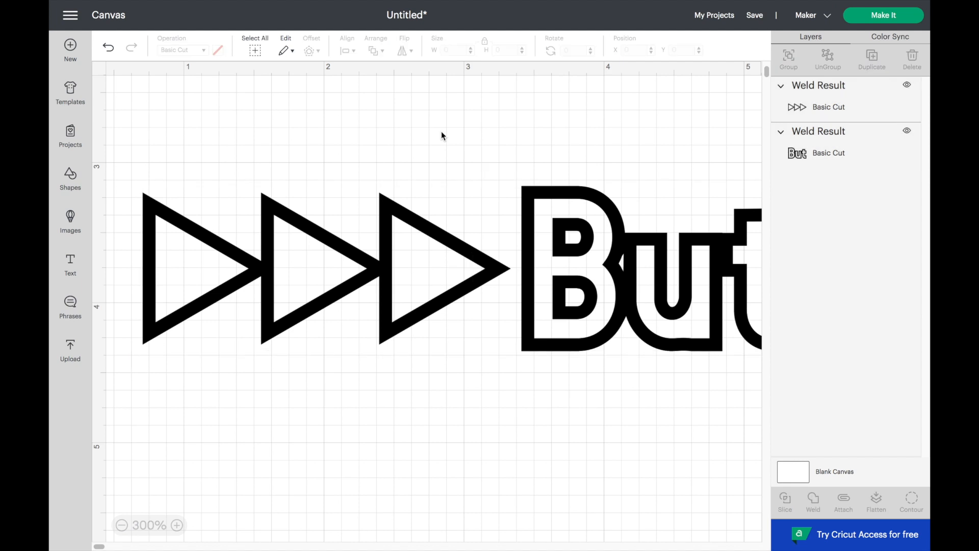
Nudge the welded triangles toward the word to X 0.867 so the last tip overlaps the B's outline
click(492, 270)
key(Right)
key(Right)
key(Right)
key(Right)
key(Right)
key(Right)
key(Right)
key(Right)
key(Right)
key(Right)
key(Right)
key(Right)
key(Right)
key(Right)
key(Right)
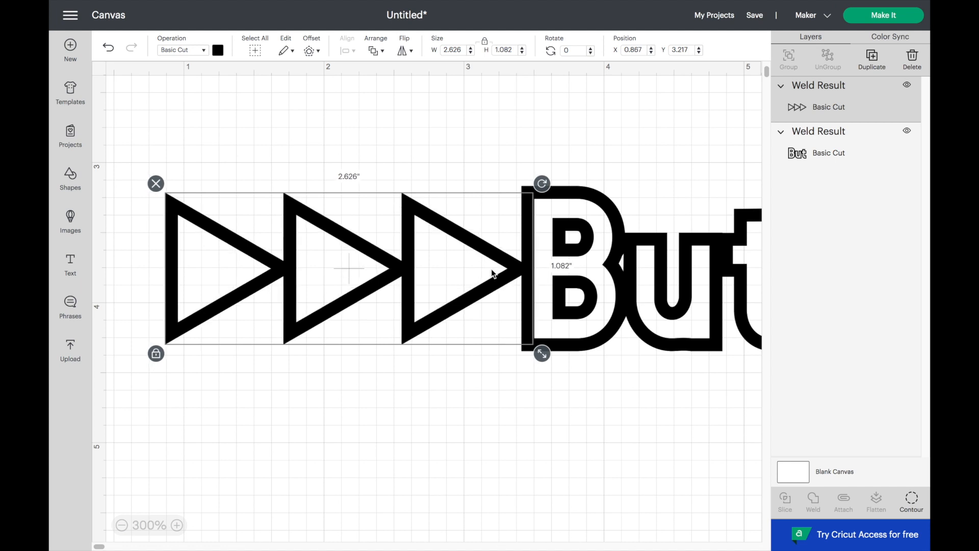
Weld the triangle row and the word "But" into a single shape
click(521, 392)
drag(563, 374, 431, 186)
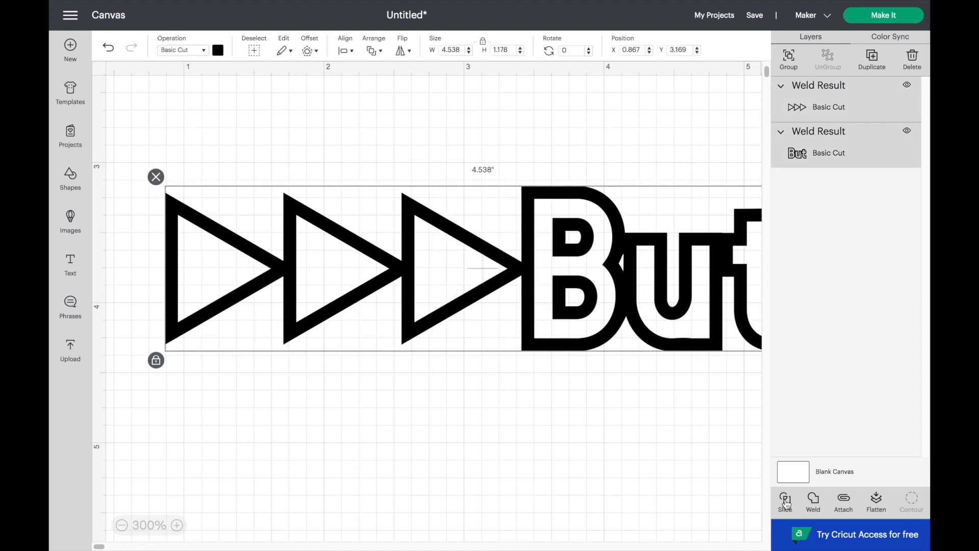
click(813, 500)
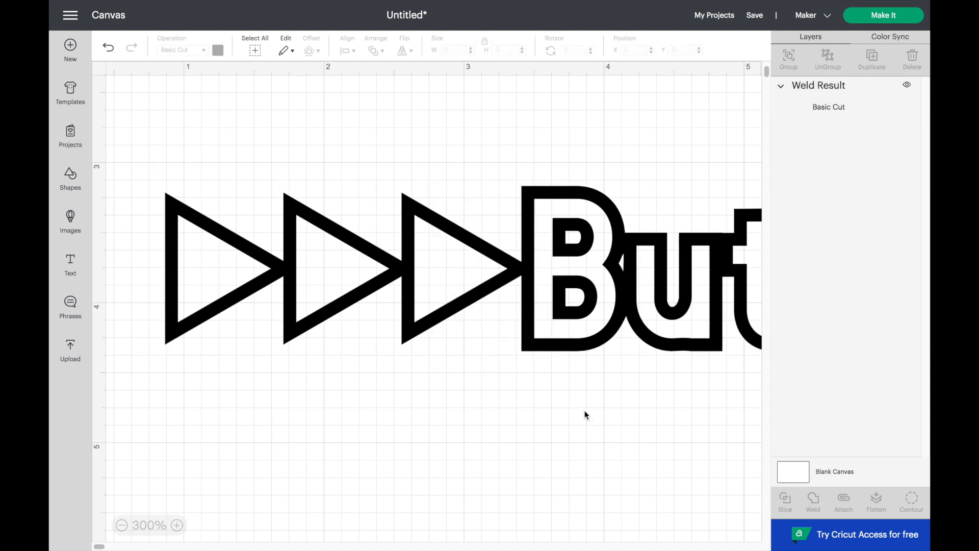
click(122, 526)
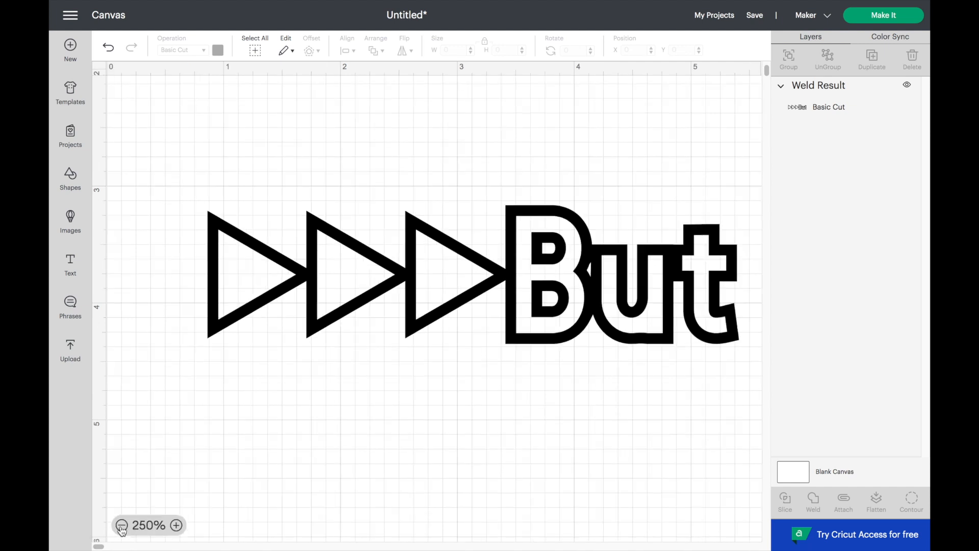
click(122, 526)
click(122, 526)
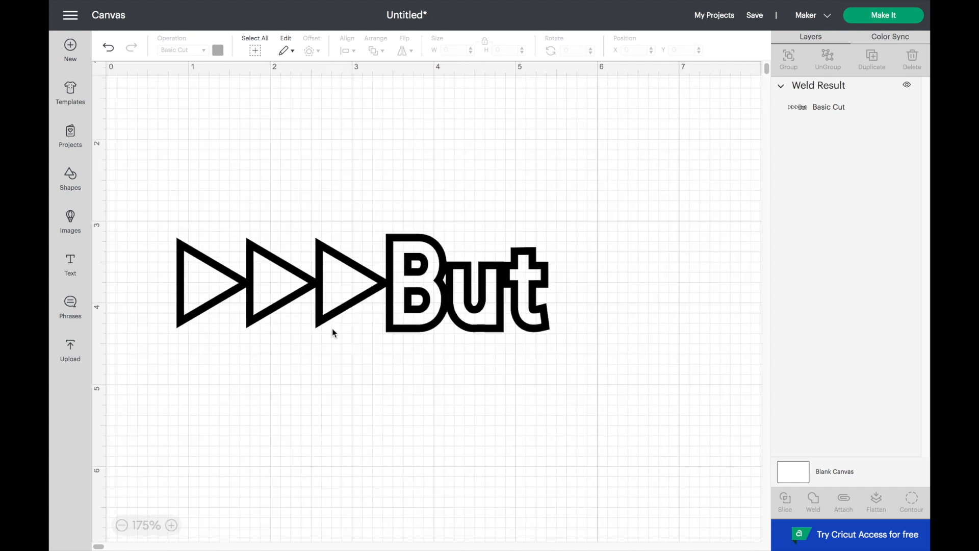
Shrink the welded arrow-and-word design to about 2.8 in wide and move it to about X 0.6, Y 1.6
click(350, 303)
drag(522, 329, 345, 280)
click(309, 247)
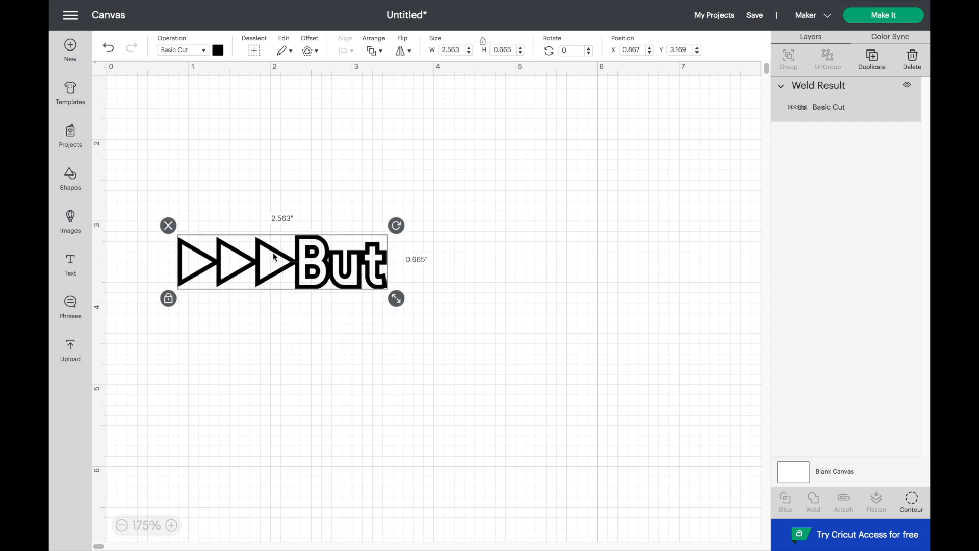
drag(397, 299, 344, 150)
click(318, 225)
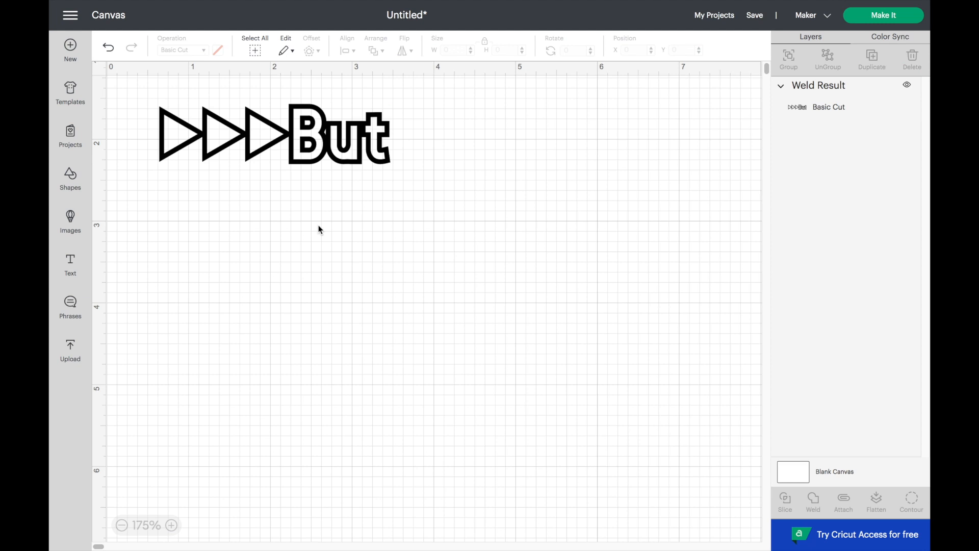